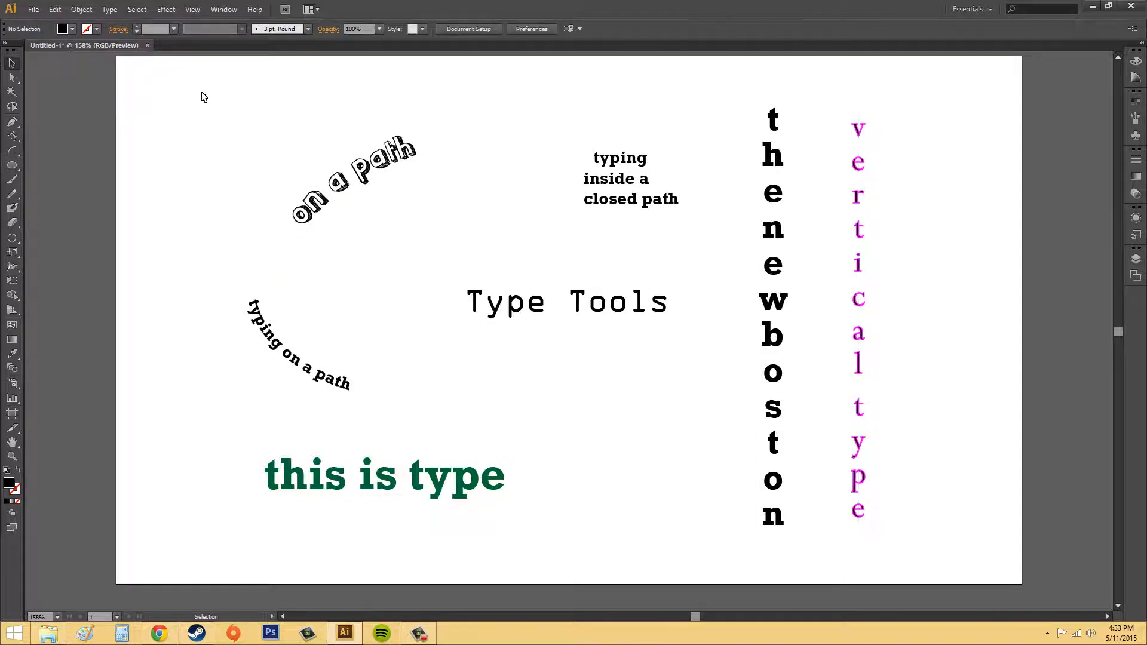
Select all the existing type examples on the artboard and delete them
drag(204, 96, 911, 526)
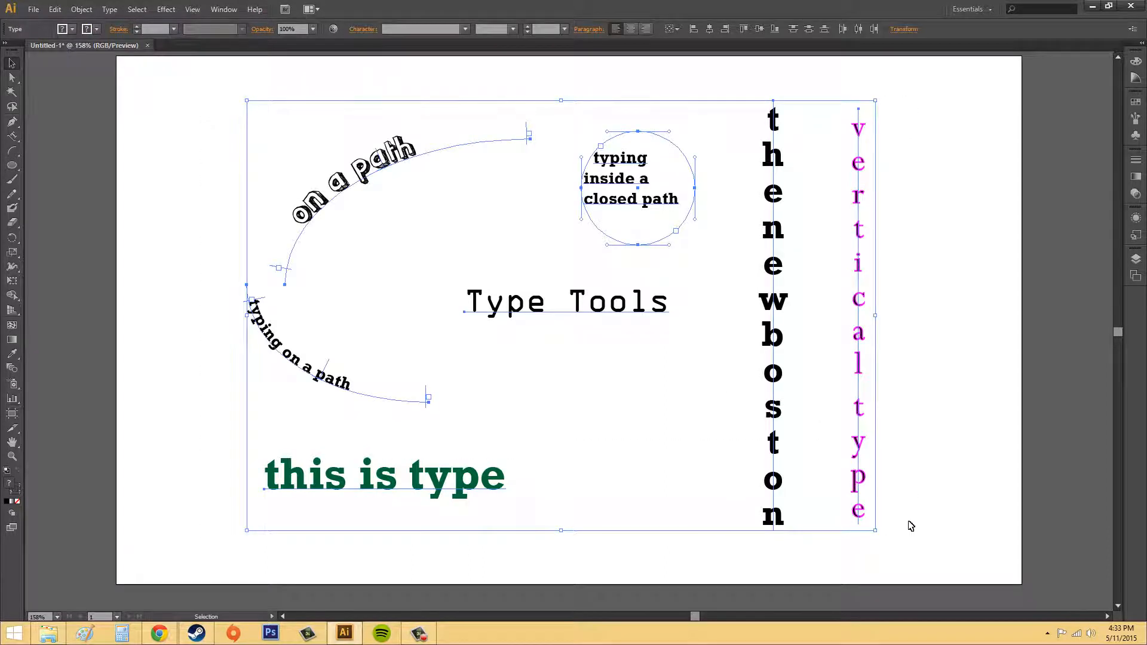
key(Delete)
Tear off the type tools flyout as a floating panel, reposition and reorient it, then close it
click(13, 136)
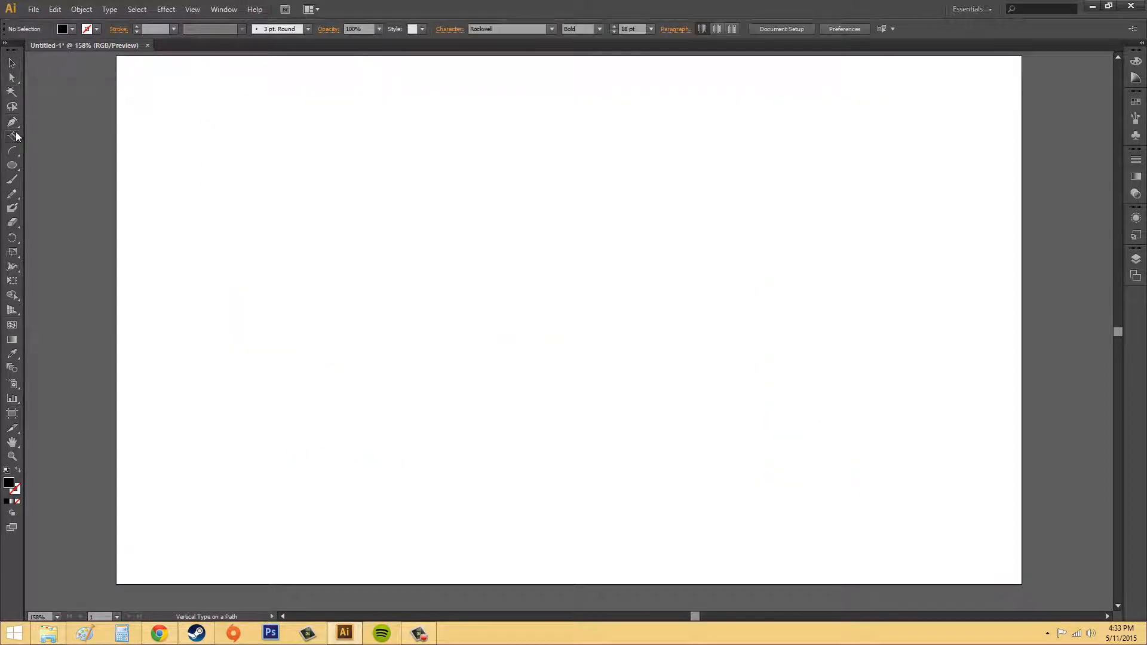
click(14, 136)
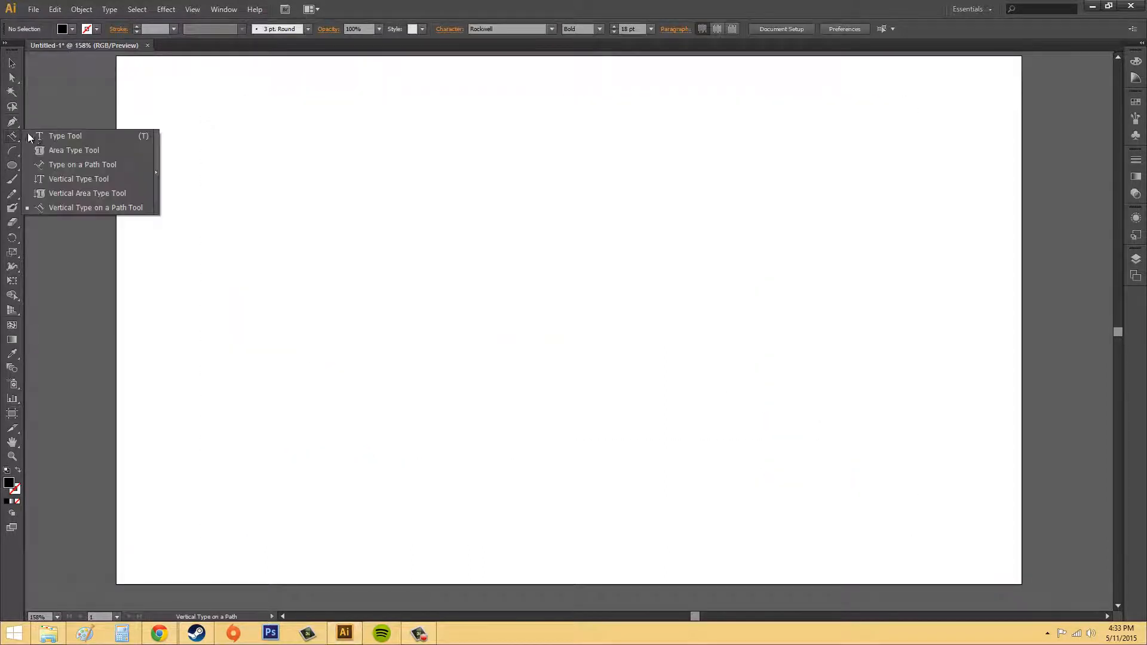
click(67, 137)
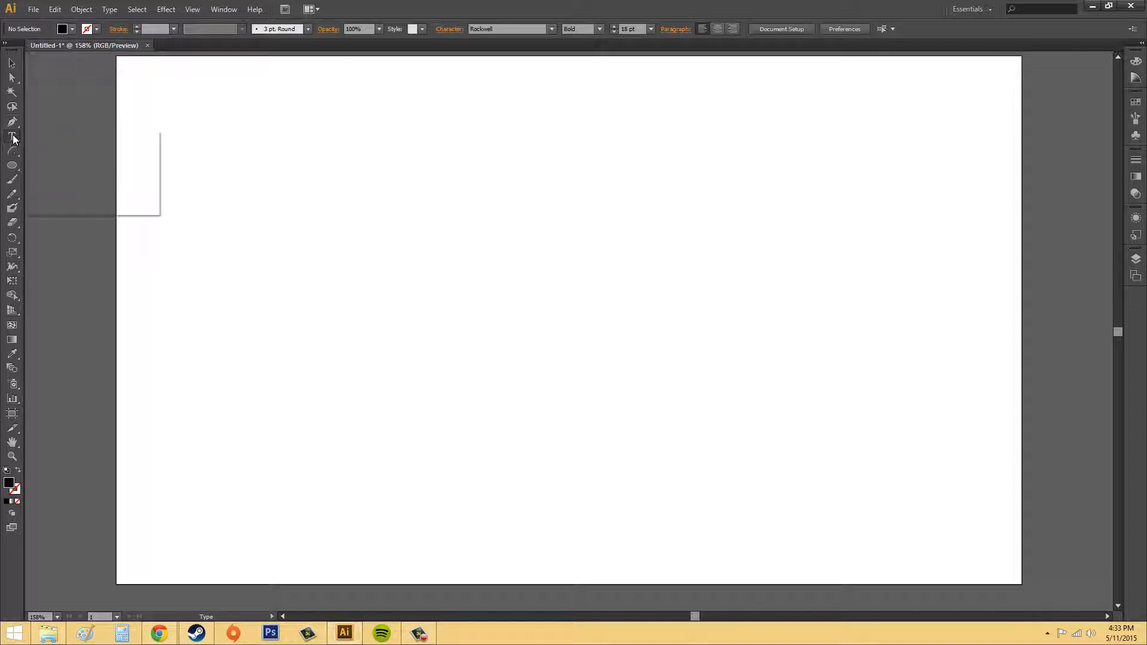
click(13, 137)
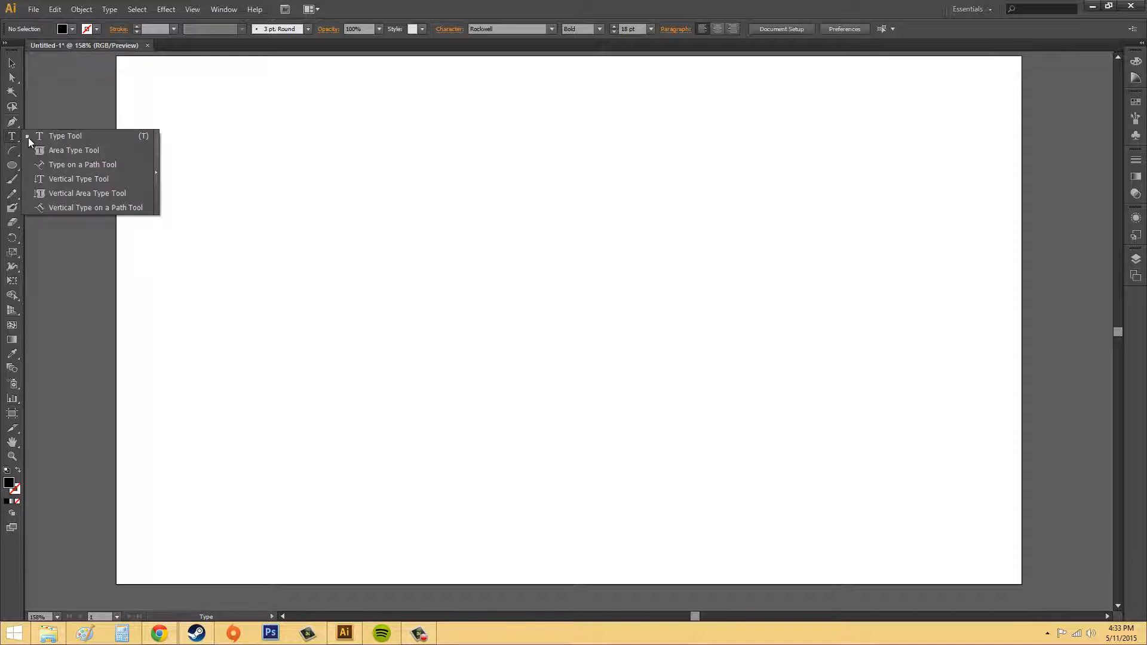
click(157, 176)
drag(74, 146, 490, 209)
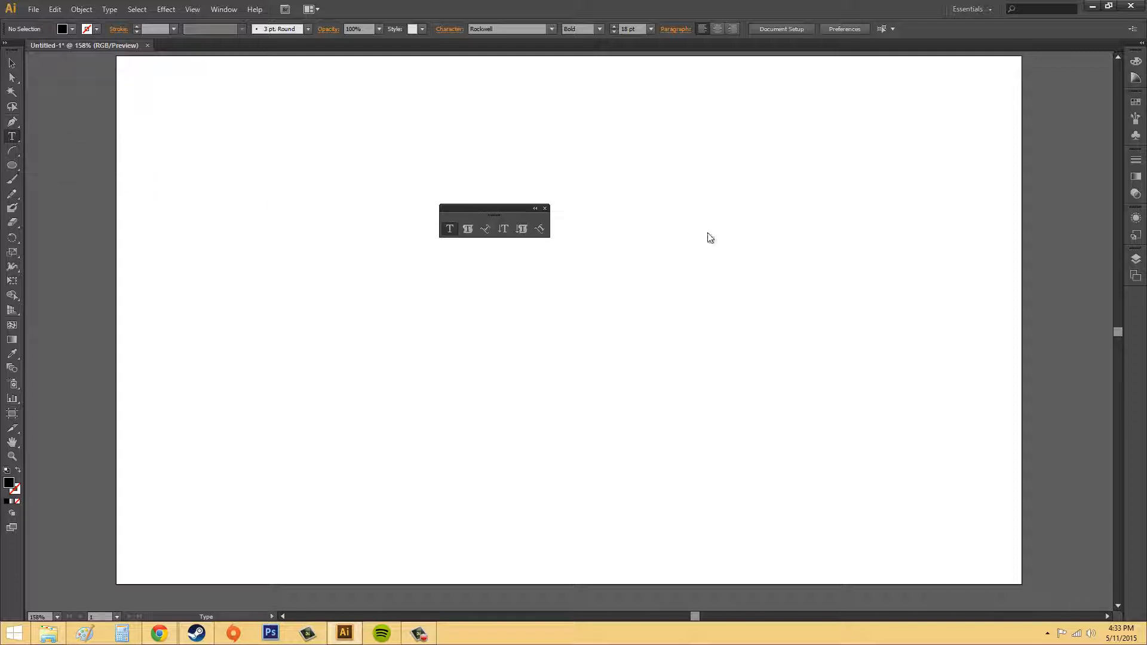
drag(710, 238, 918, 265)
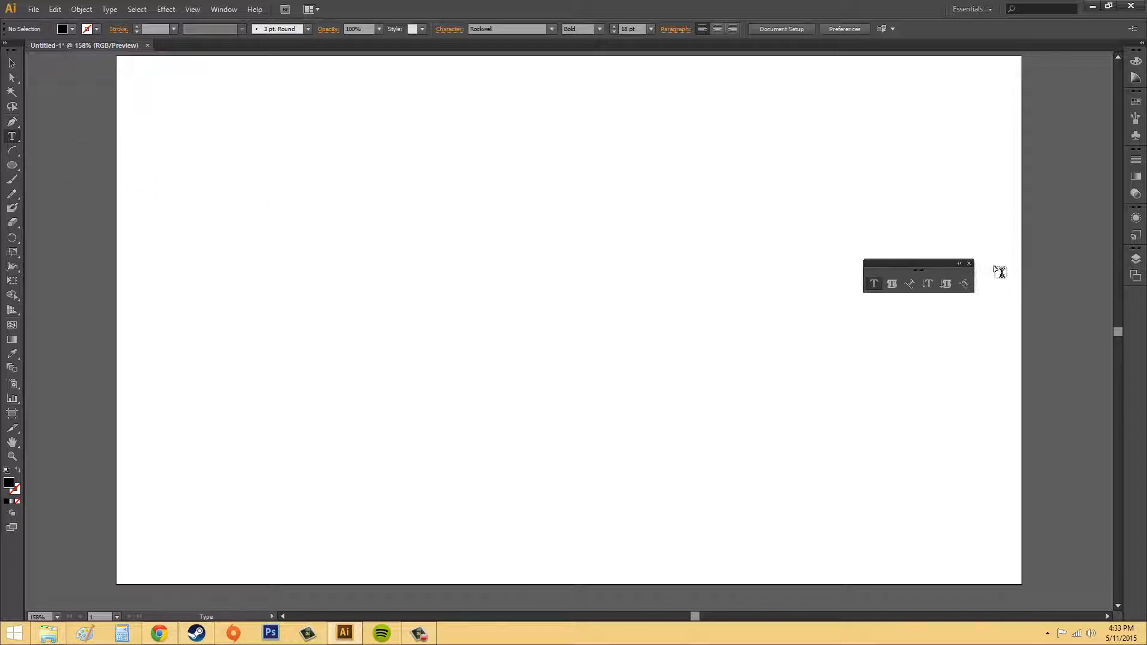
click(959, 264)
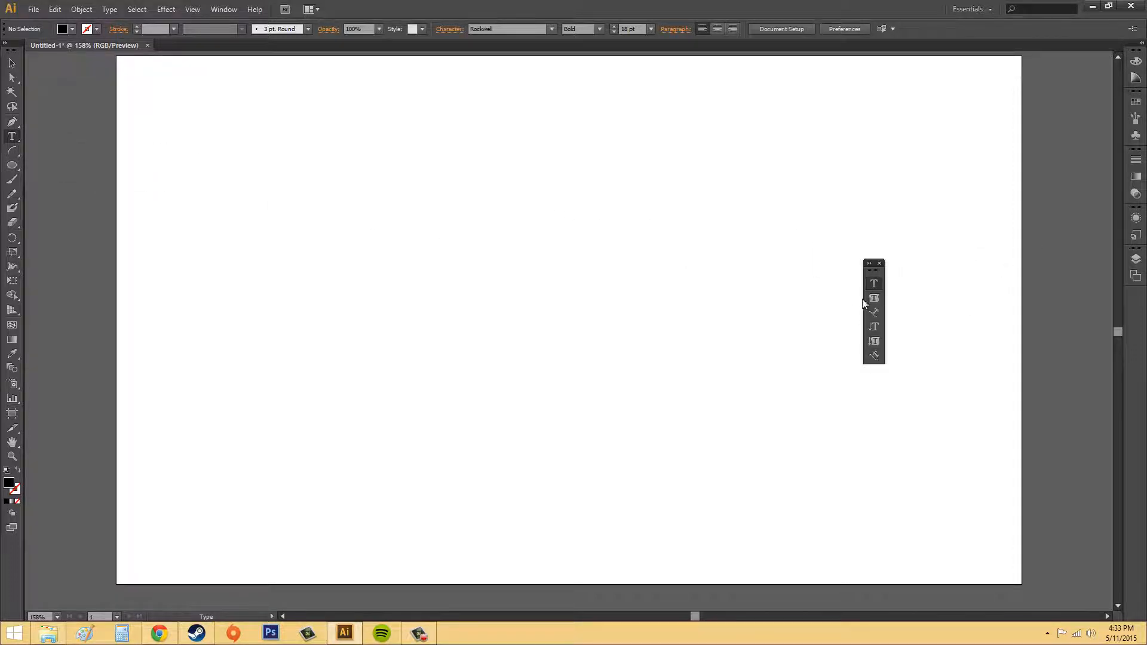
click(880, 264)
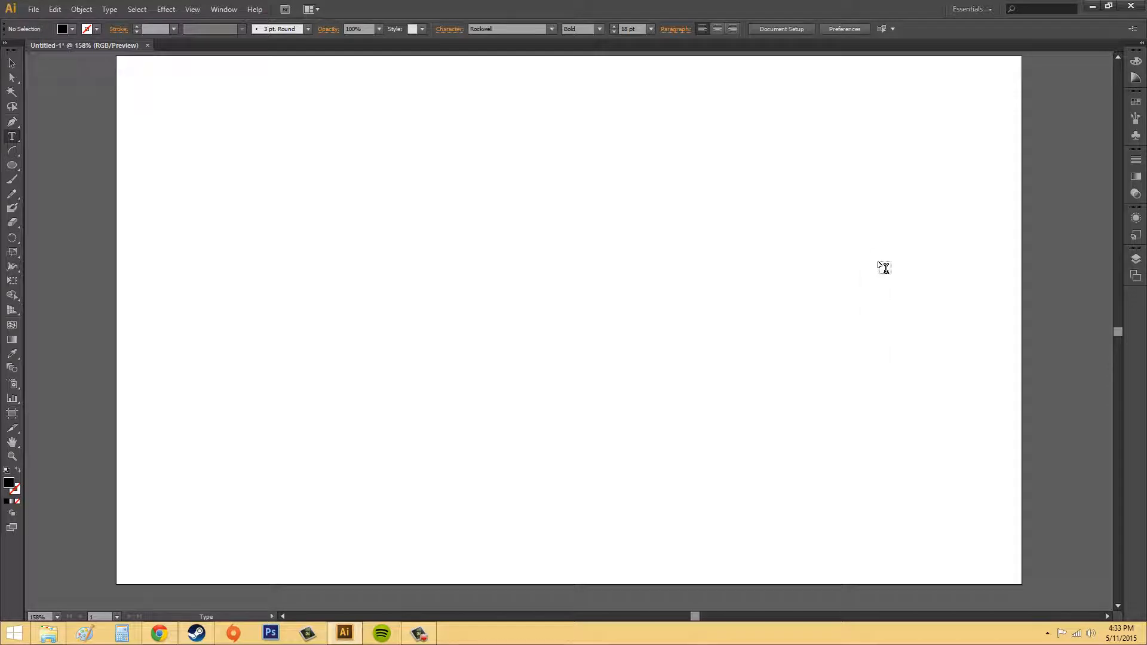
Pick the Type Tool and drag an area type frame about 440 × 203 px in the upper left
click(13, 140)
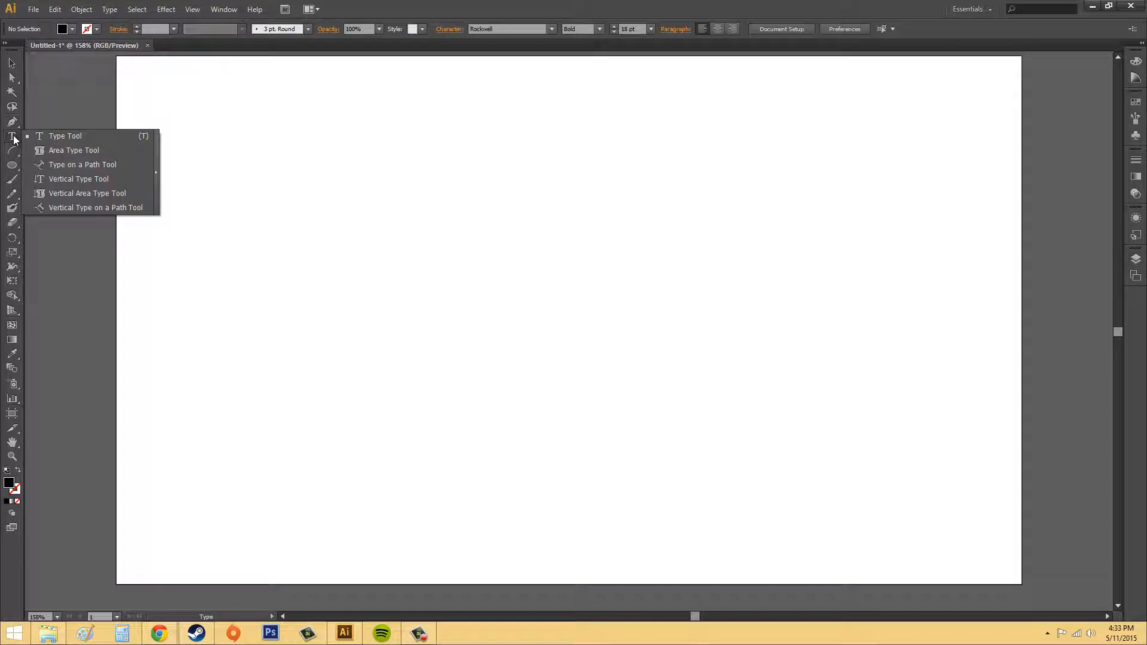
click(71, 138)
drag(270, 159, 685, 349)
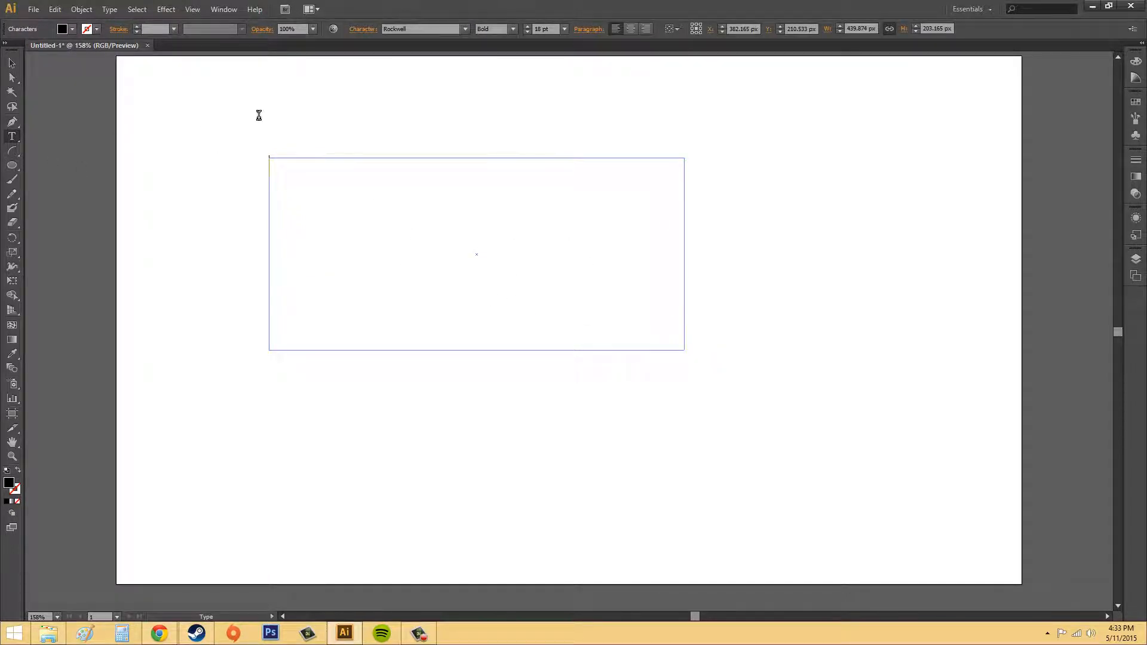
Place an empty point type object inside the frame with the Type Tool, then return to the Selection tool
click(11, 141)
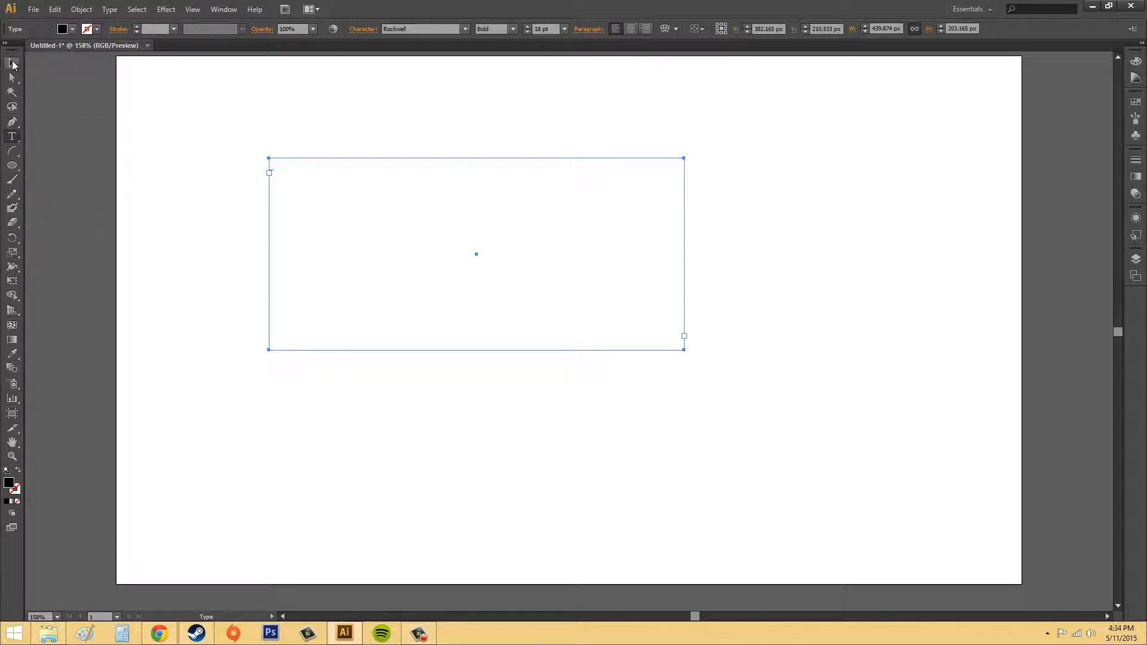
click(12, 64)
click(12, 136)
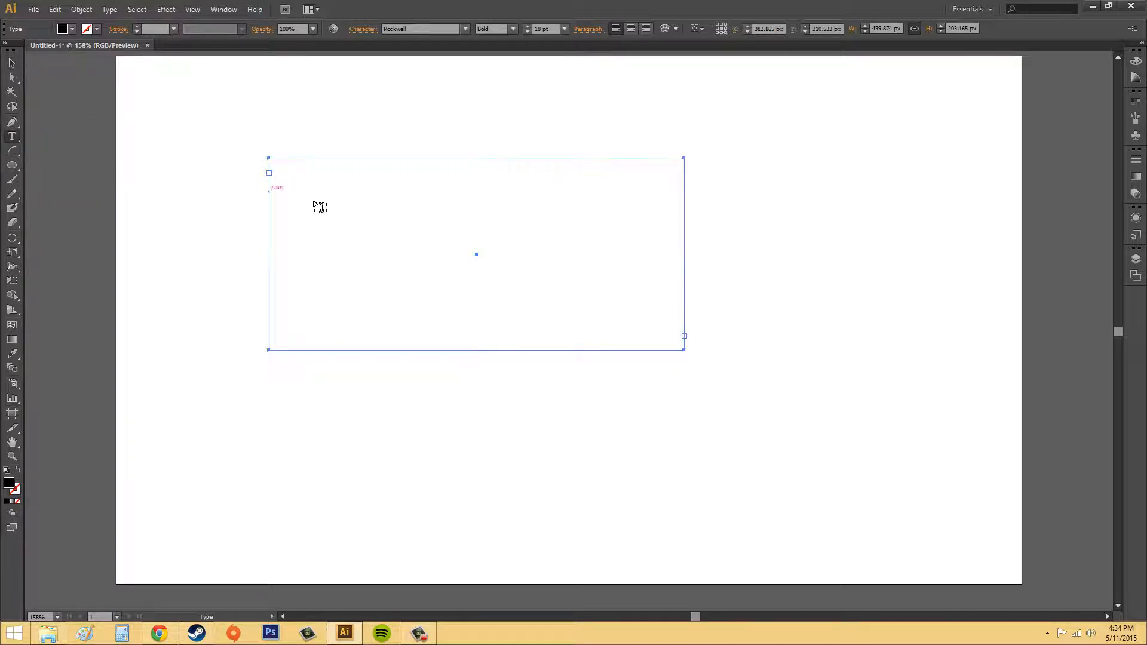
click(300, 171)
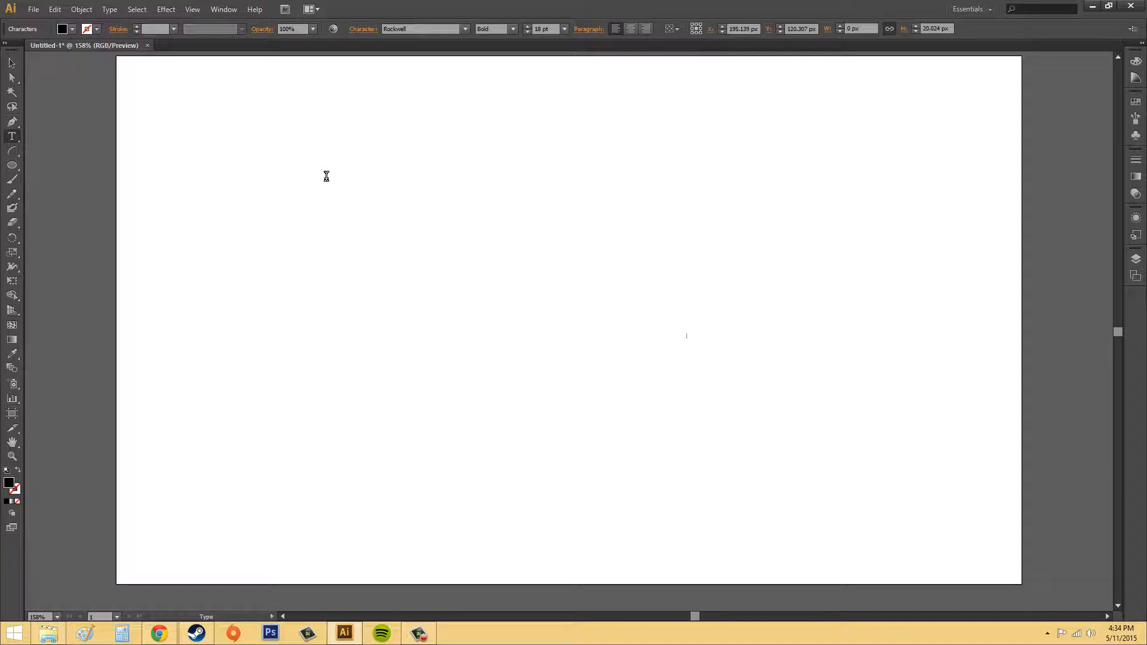
click(12, 62)
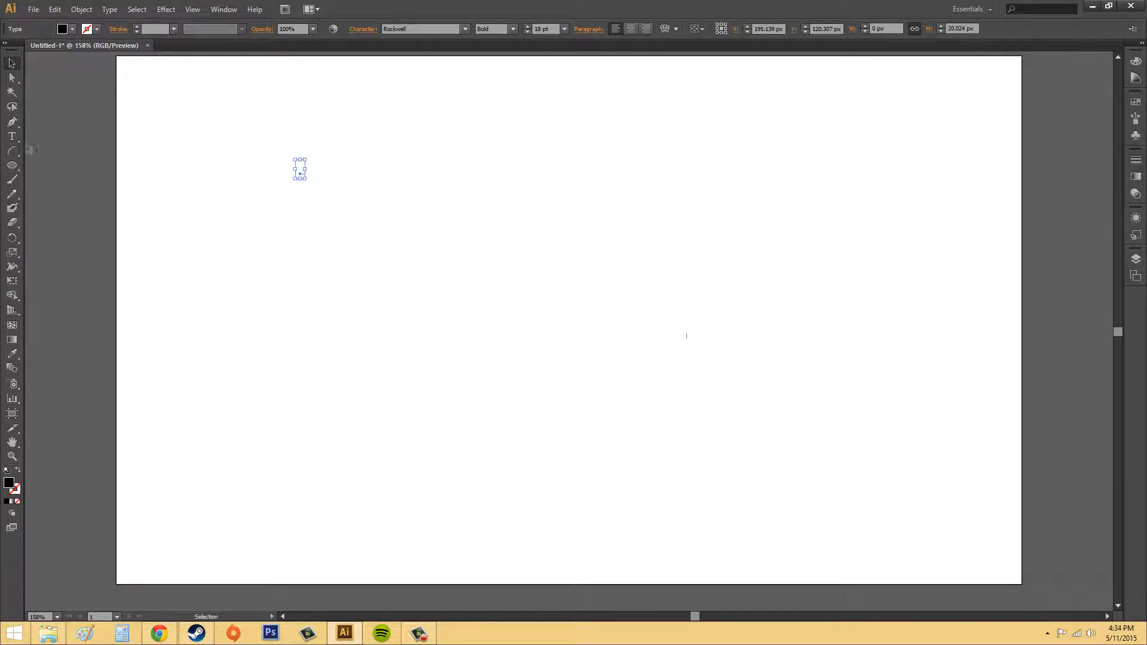
Draw a second area type frame about 458 × 200 px mid-artboard and type "here we go"
click(12, 137)
drag(294, 269, 726, 458)
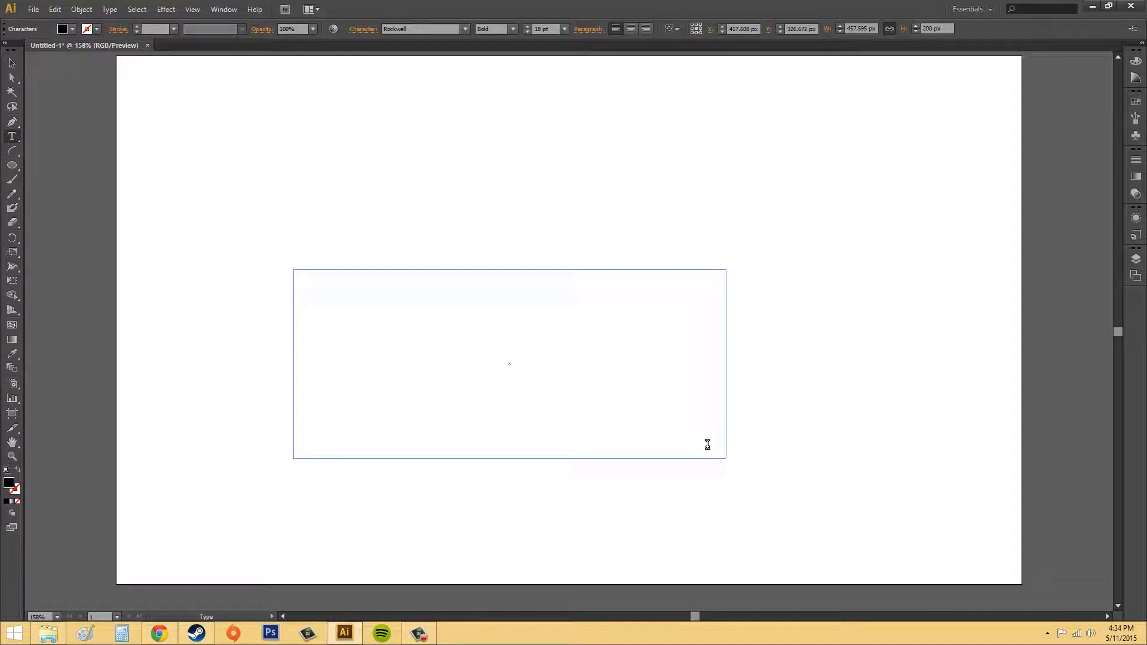
text(here we go)
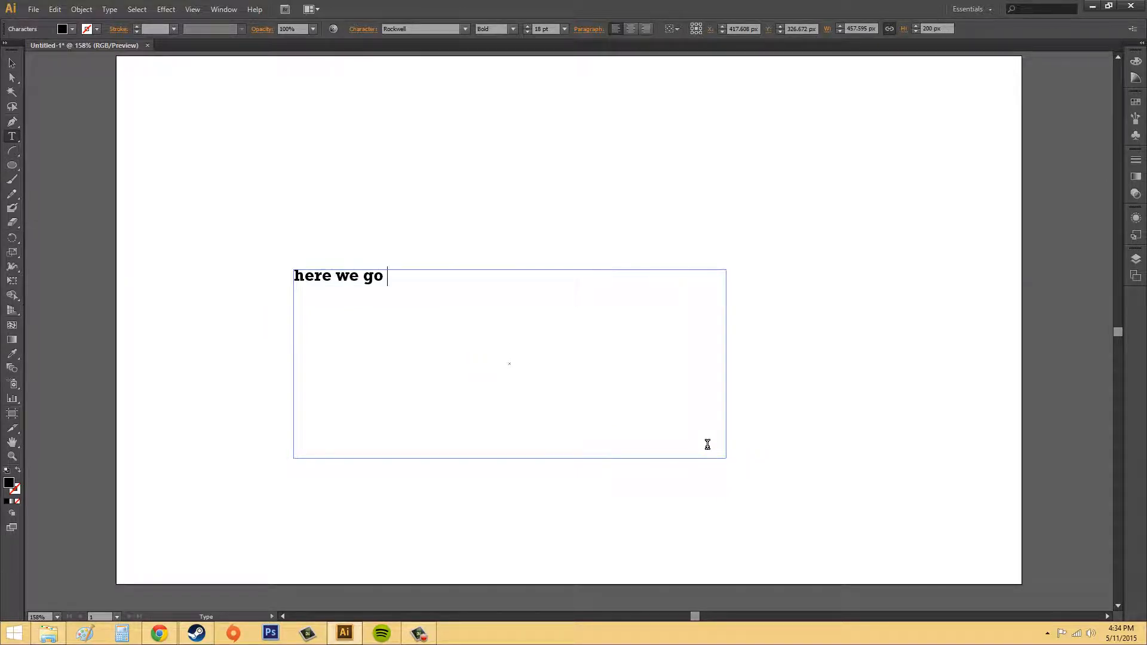
text( heres som)
Continue the text with "here's some type" and a second line reading "new line."
key(BackSpace)
key(BackSpace)
key(BackSpace)
text('s some time)
key(BackSpace)
key(BackSpace)
key(BackSpace)
text(y)
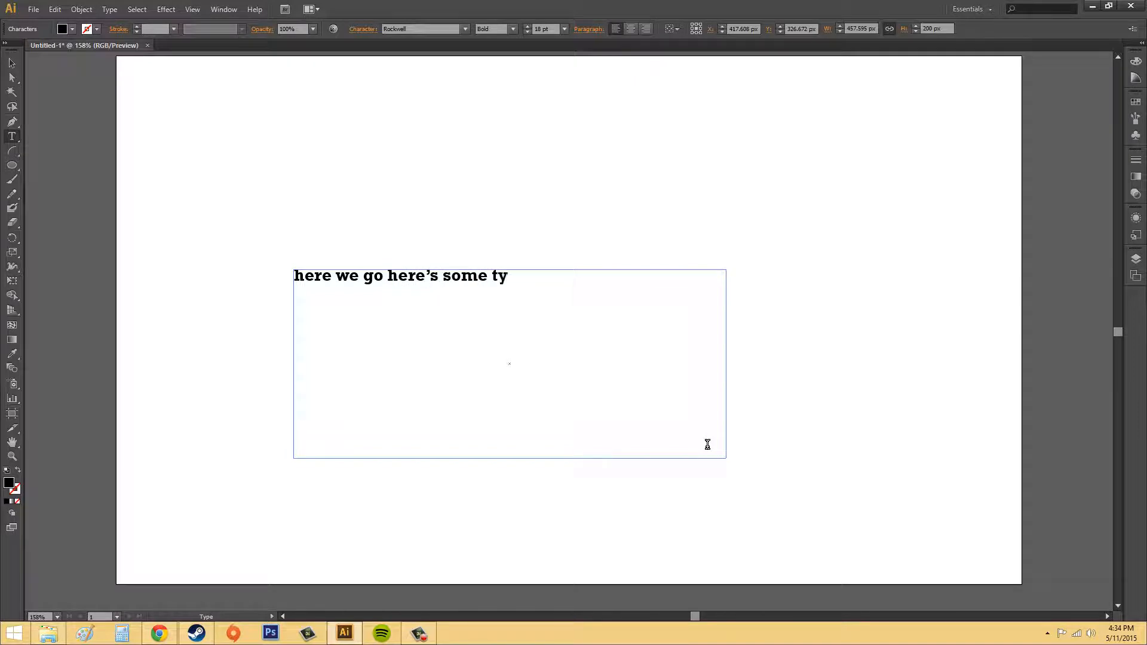
text(oe)
key(BackSpace)
key(BackSpace)
text(pe)
text(new line.)
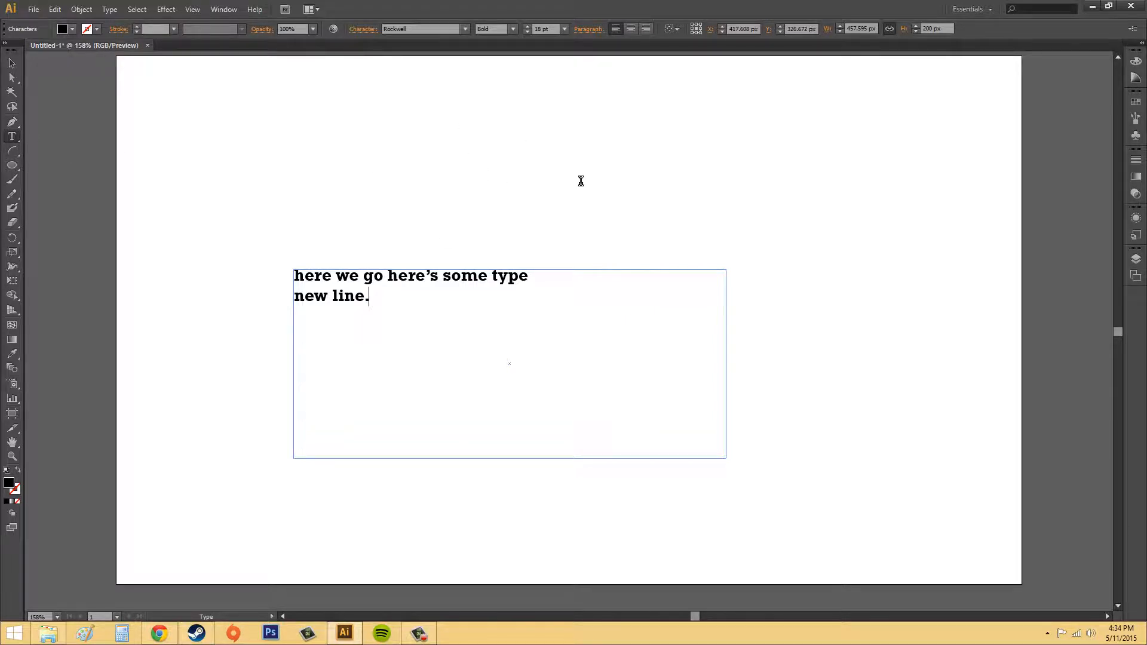
Select all objects to show the type frames' bounds, then deselect them
key(ctrl)
ctrl+click(558, 140)
ctrl+click(448, 277)
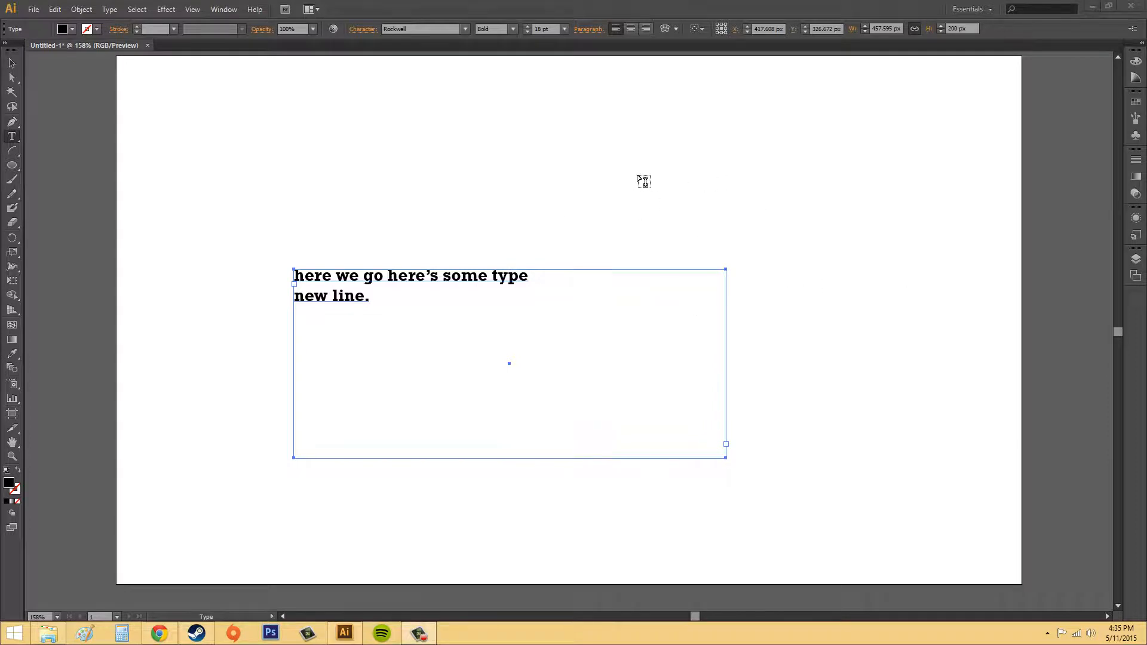
ctrl+click(548, 171)
key(ctrl+a)
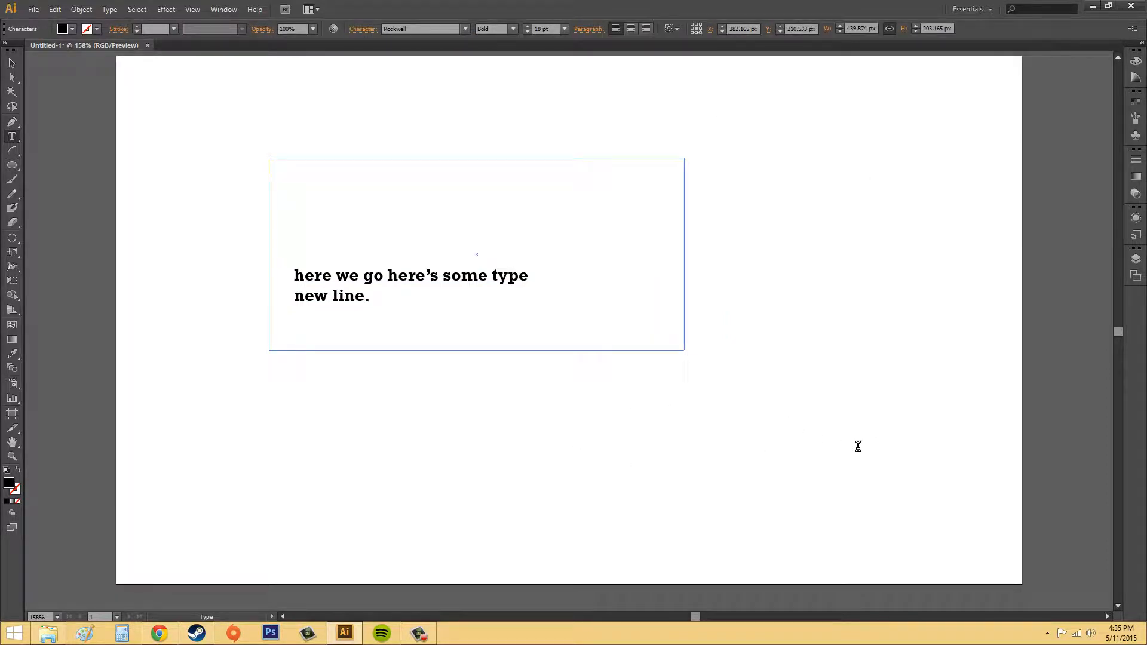
ctrl+click(780, 429)
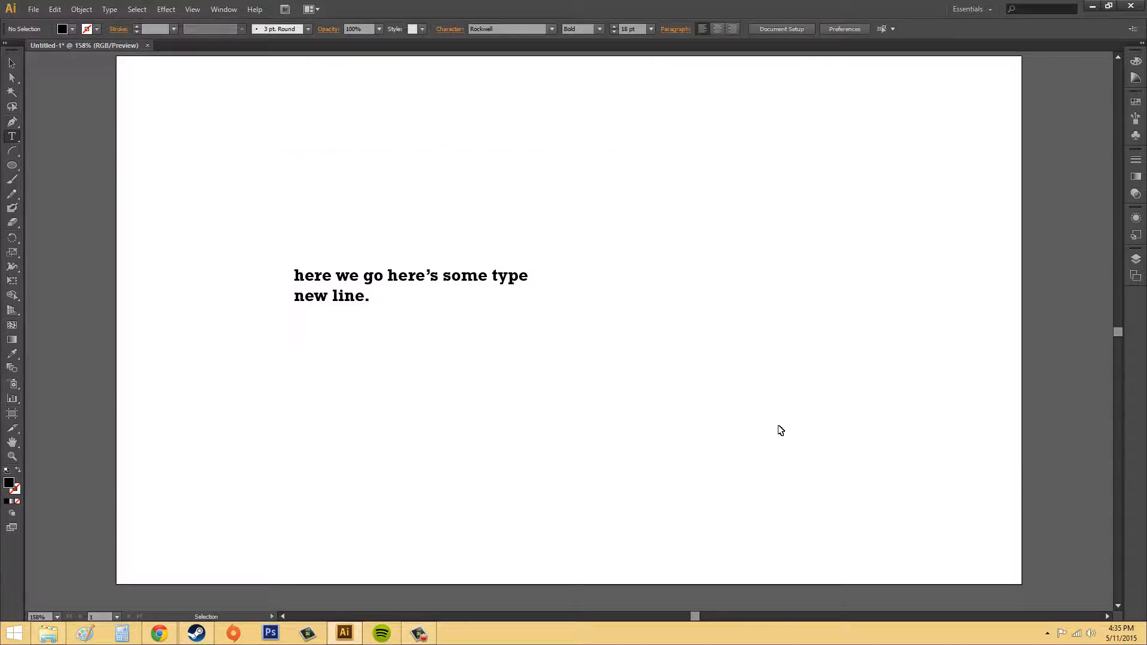
click(766, 422)
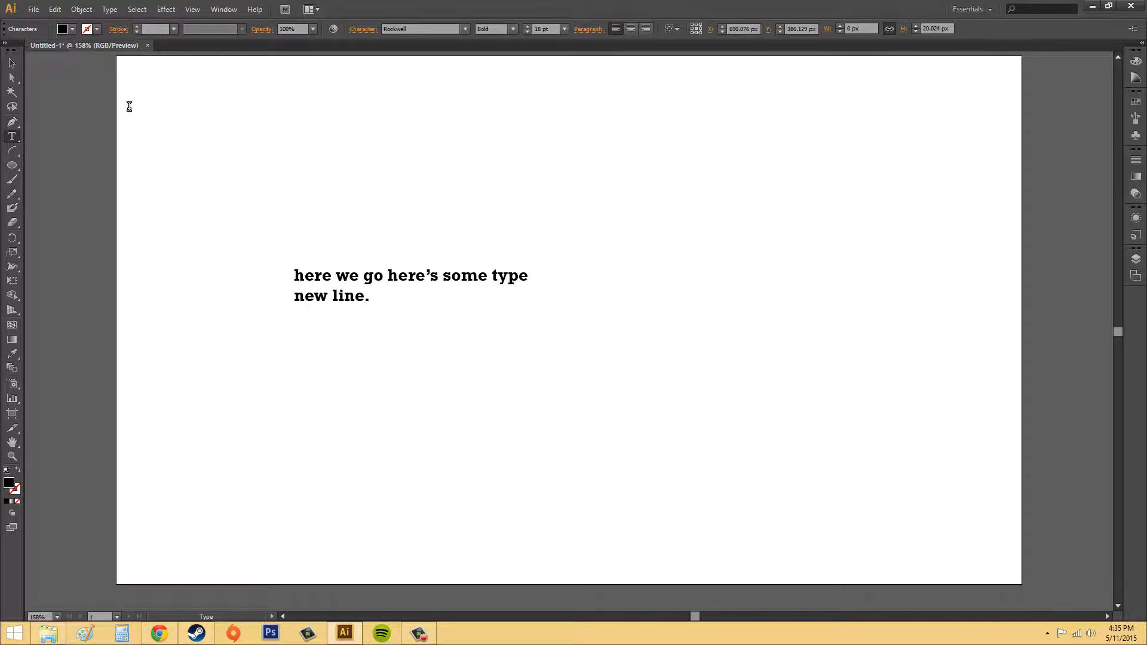
Move the empty text frame toward the lower right and the filled text frame to the upper left
click(12, 64)
click(267, 166)
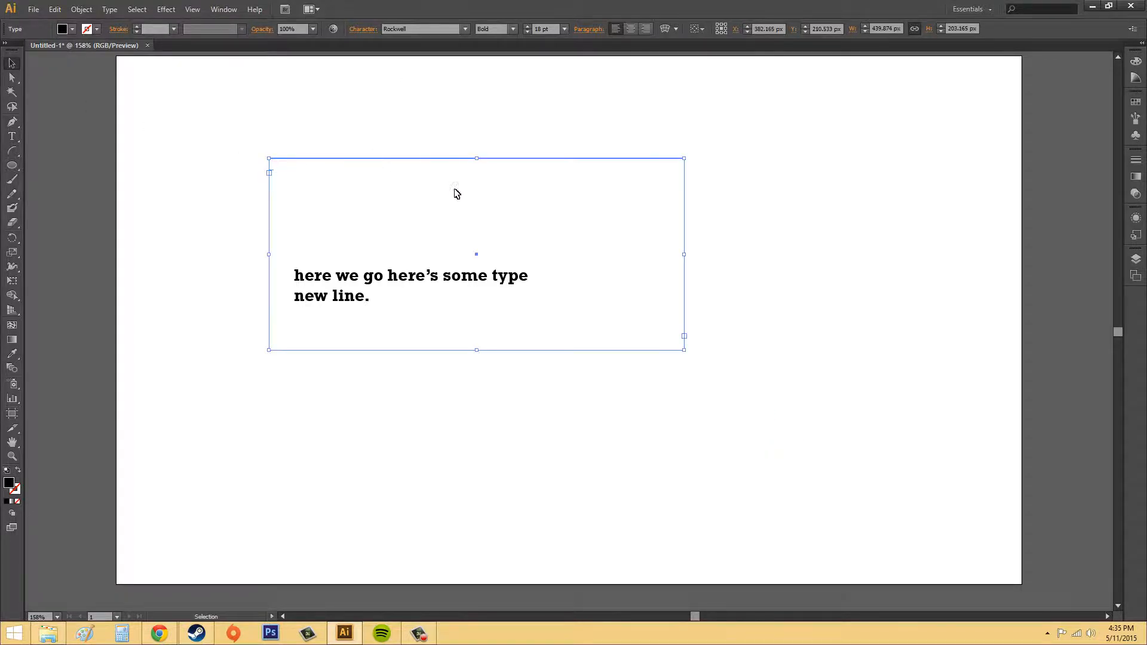
click(624, 172)
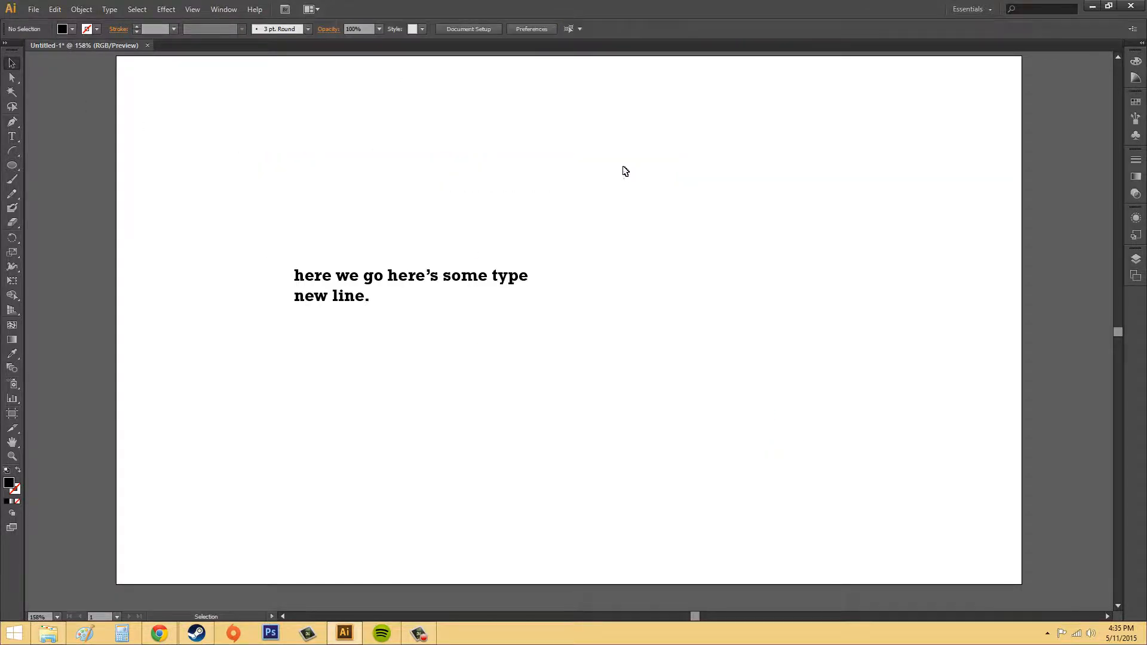
click(477, 258)
drag(376, 159, 621, 399)
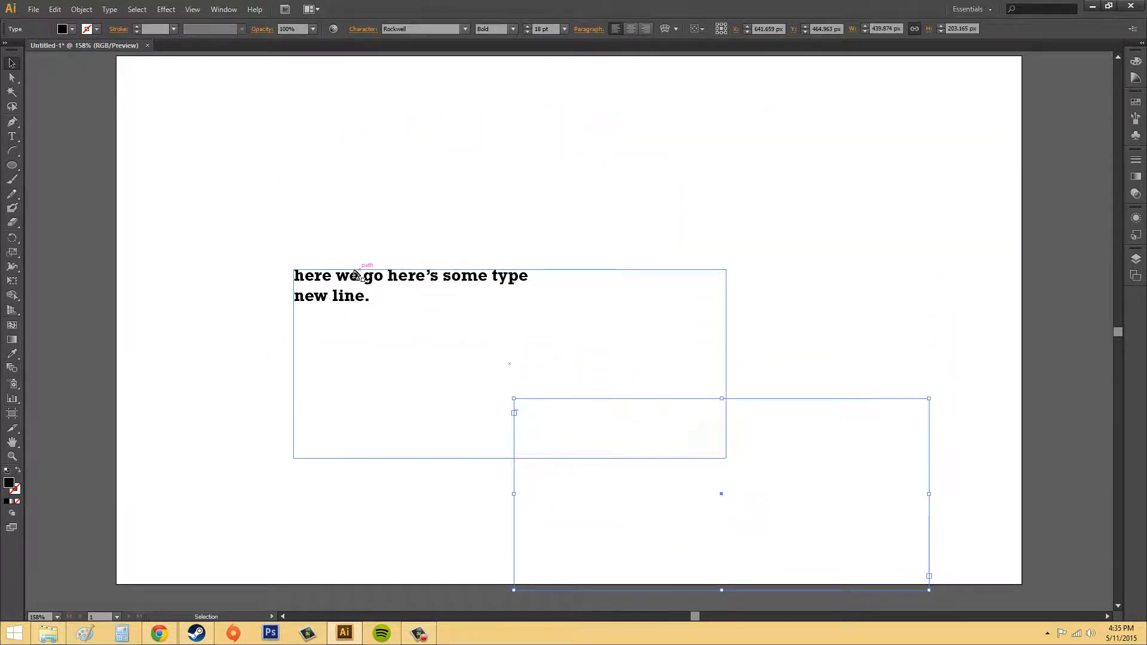
drag(356, 275, 284, 131)
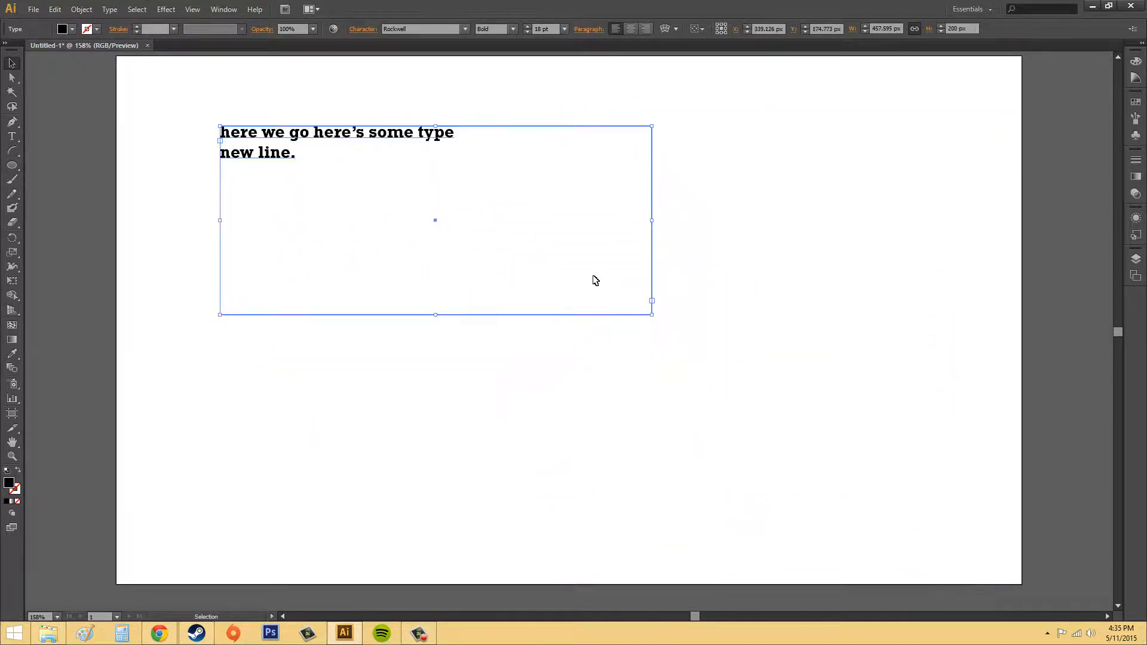
Select the empty text frame and delete it
click(847, 371)
drag(589, 376, 823, 498)
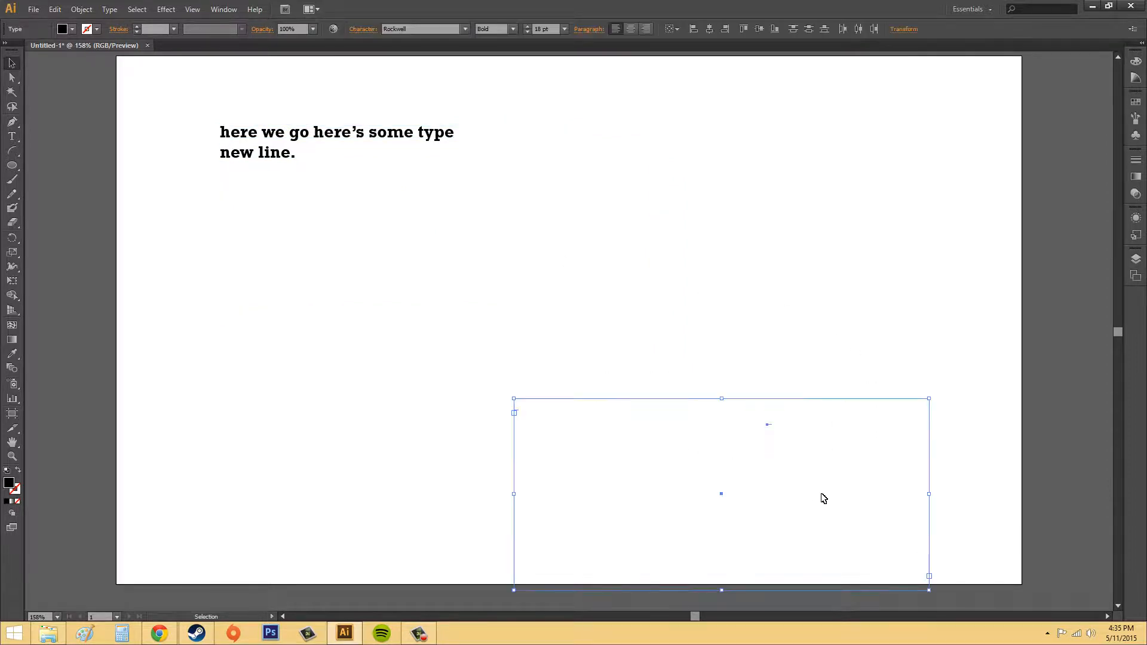
key(Delete)
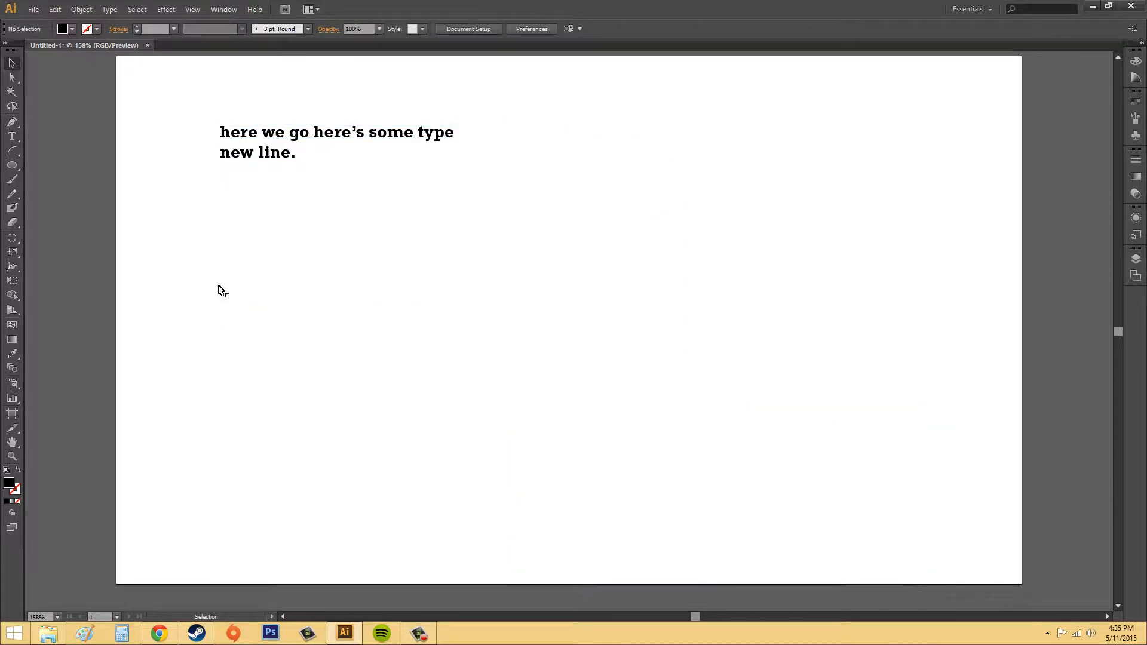
Select and deselect the remaining text frame to inspect its bounds
drag(173, 239, 994, 571)
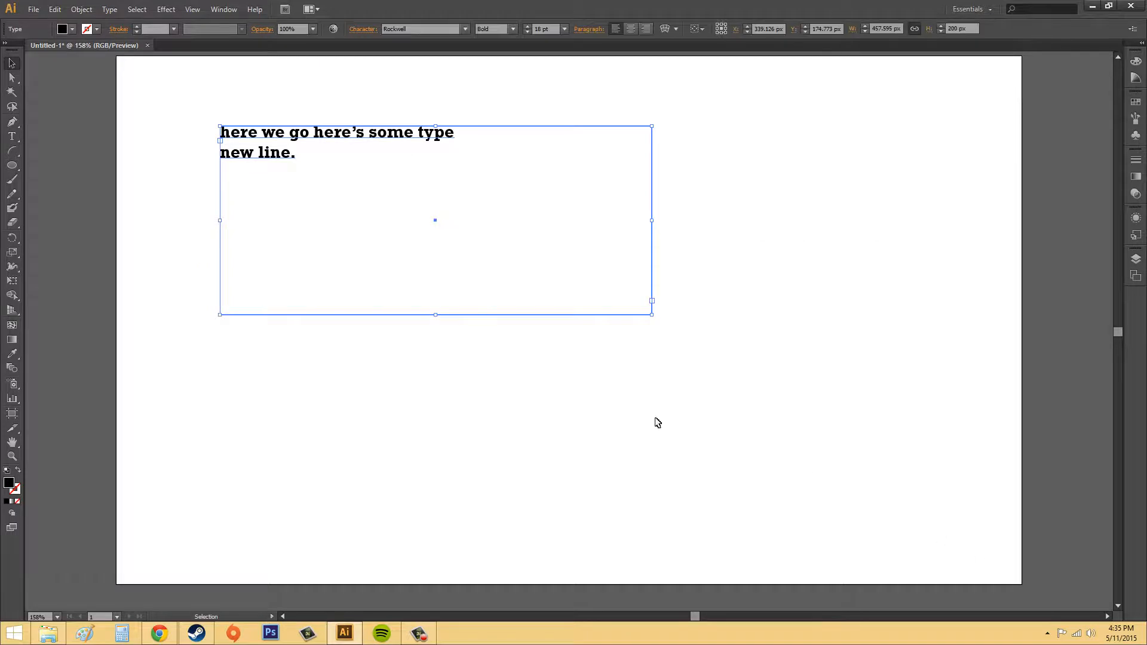
click(532, 455)
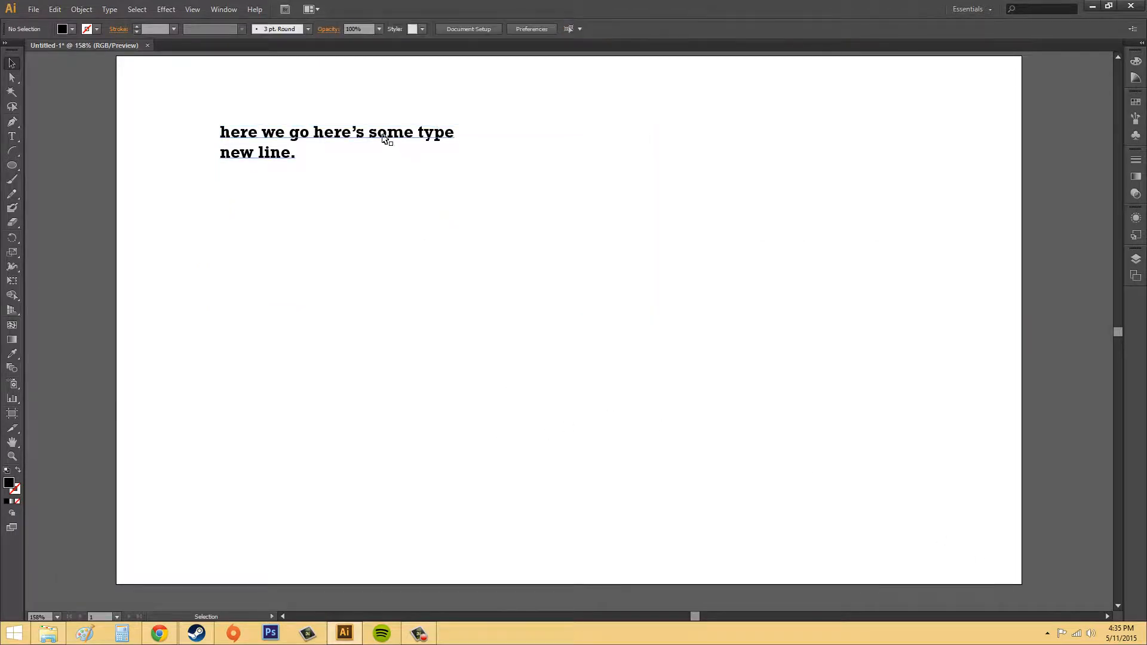
click(385, 141)
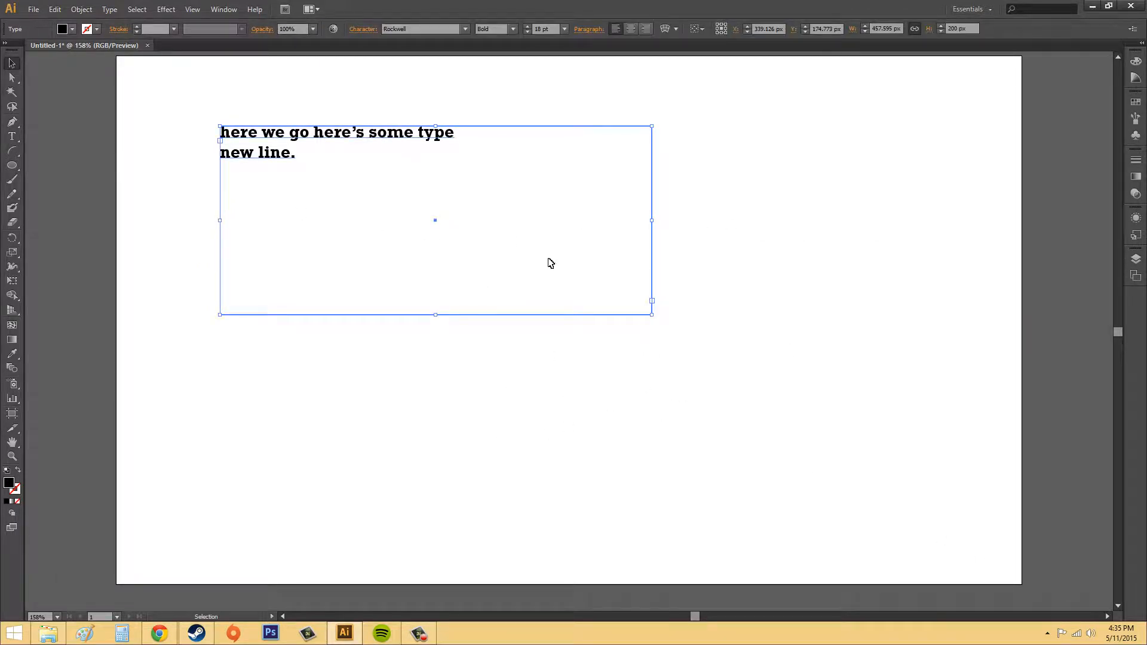
click(984, 350)
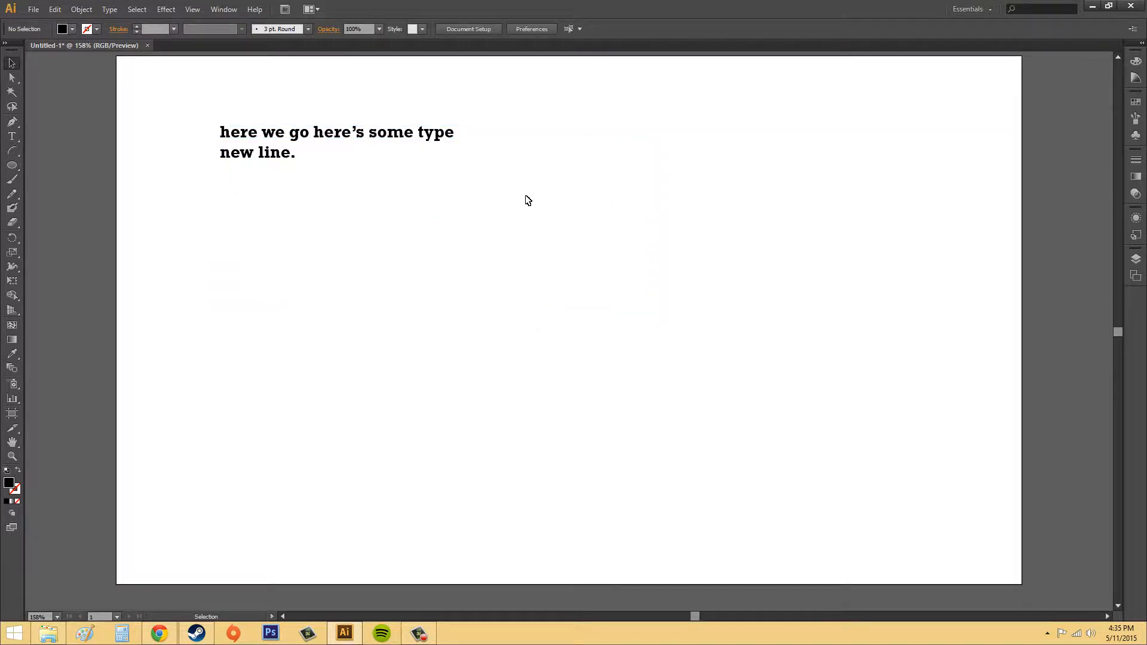
click(417, 133)
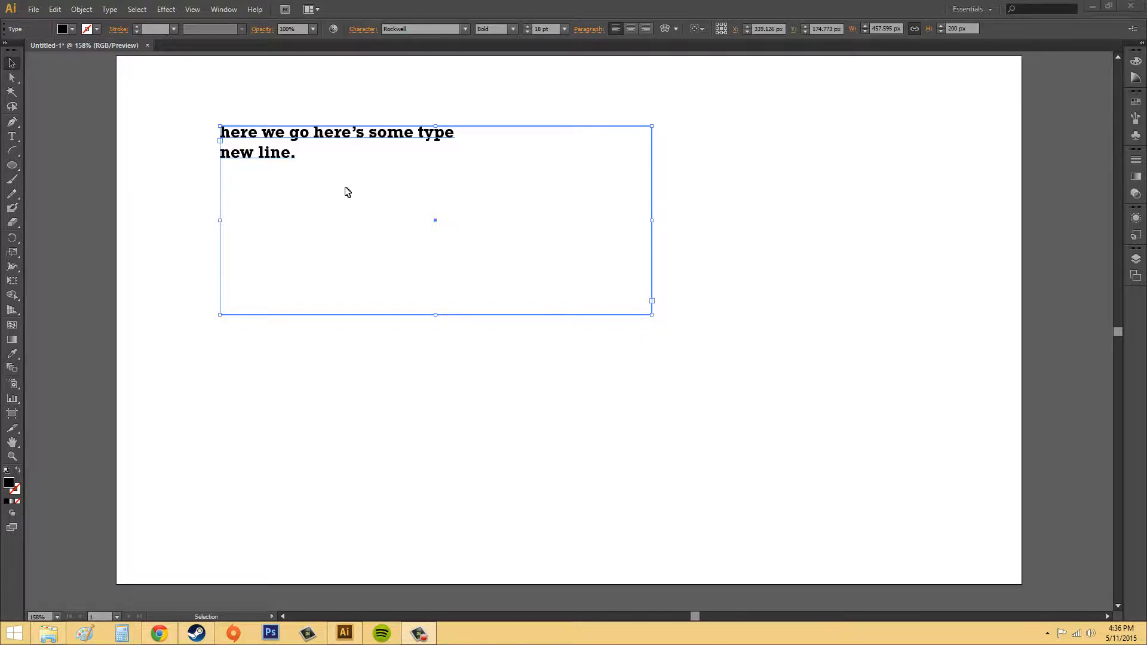
Draw a small area type frame about 126 by 37 px and enter 'way too small for the text you want'
click(12, 136)
drag(456, 393, 575, 428)
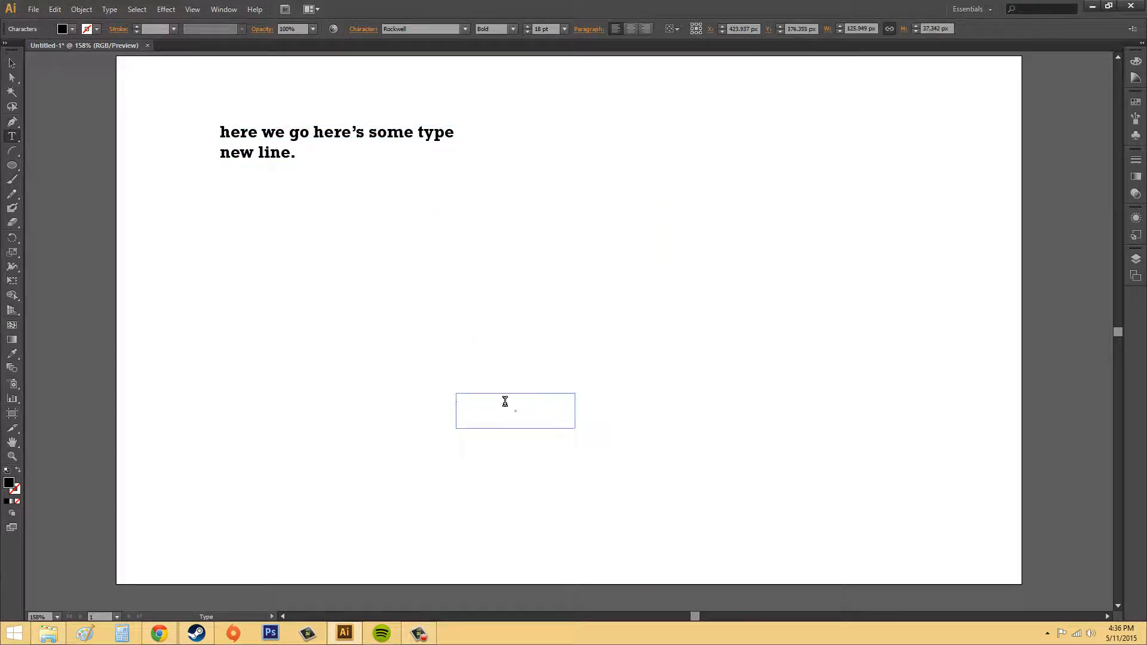
text(way too small)
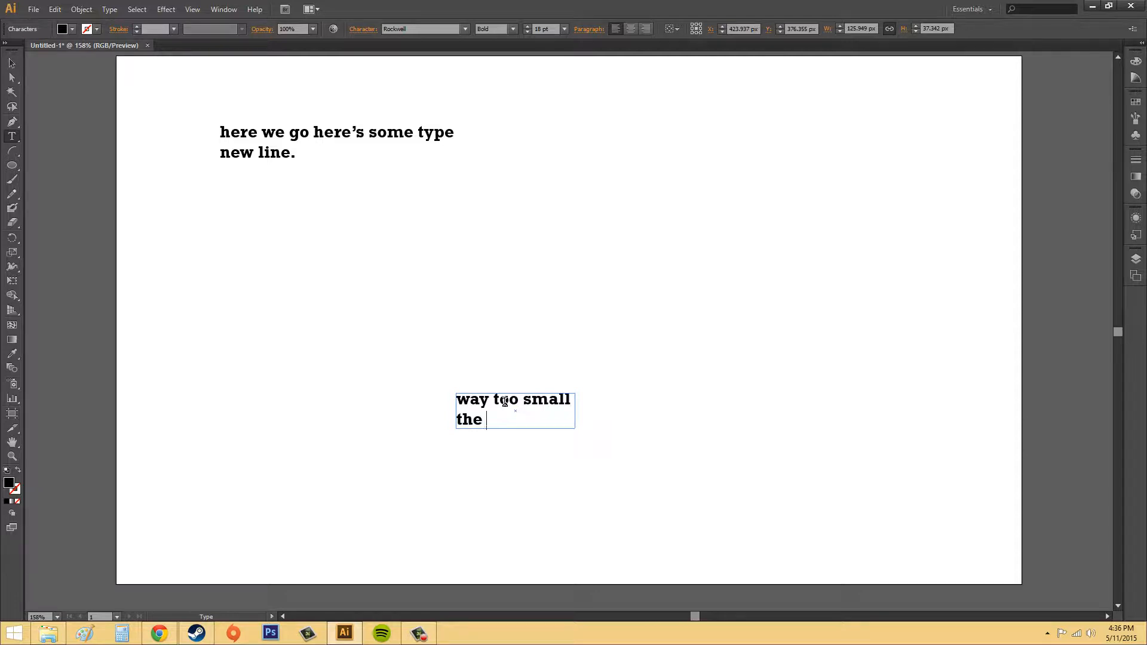
text( for the)
key(BackSpace)
key(BackSpace)
key(BackSpace)
text(for the text you)
Reshape the small text frame by moving two corner anchors with Direct Selection, then undo both moves
click(10, 77)
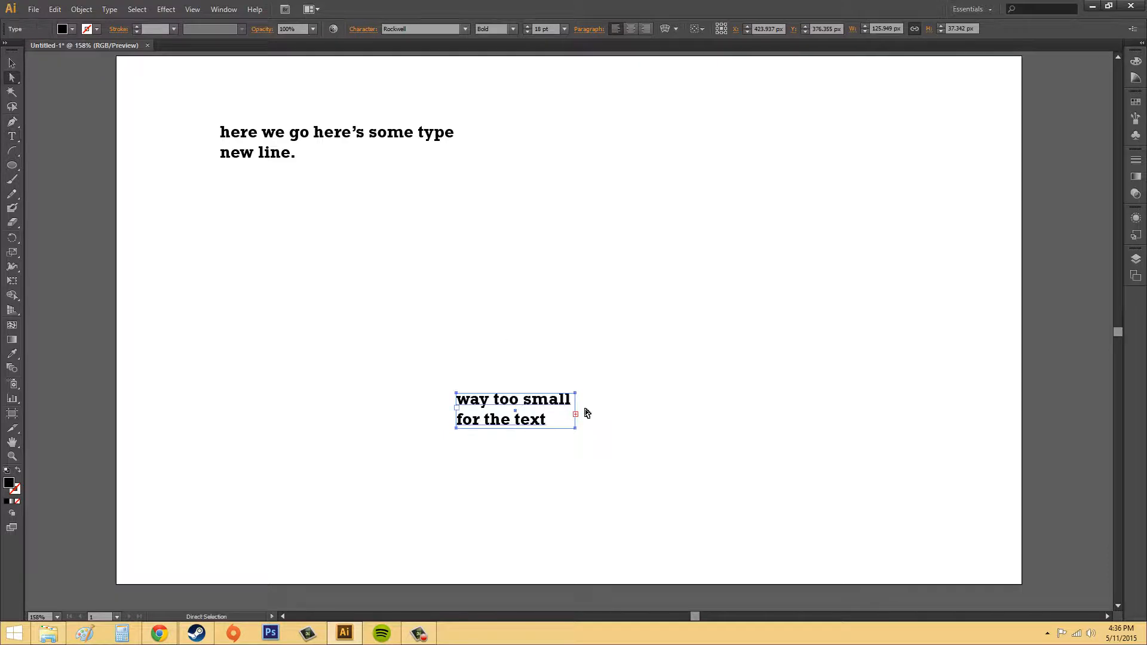
drag(577, 430, 626, 458)
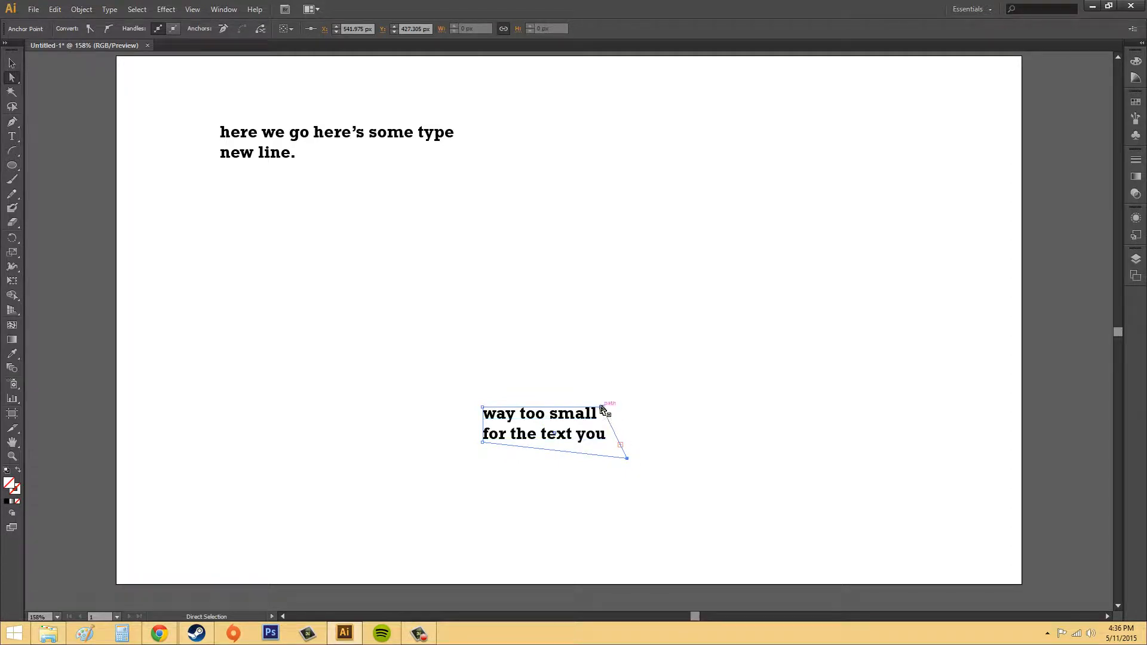
drag(601, 408, 626, 389)
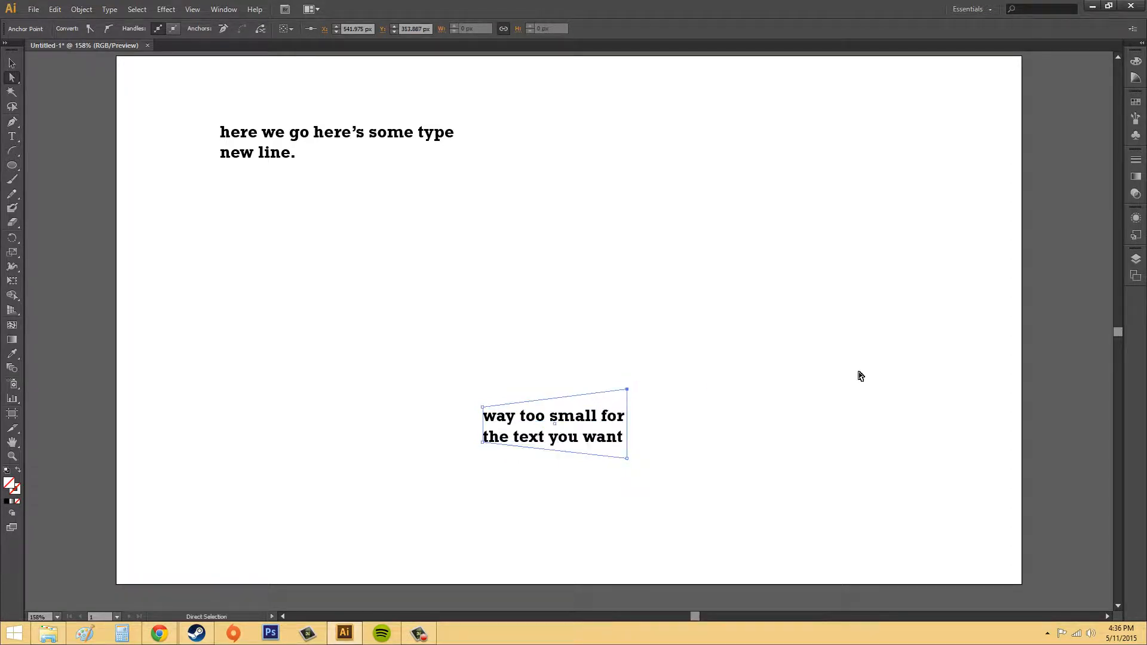
key(ctrl)
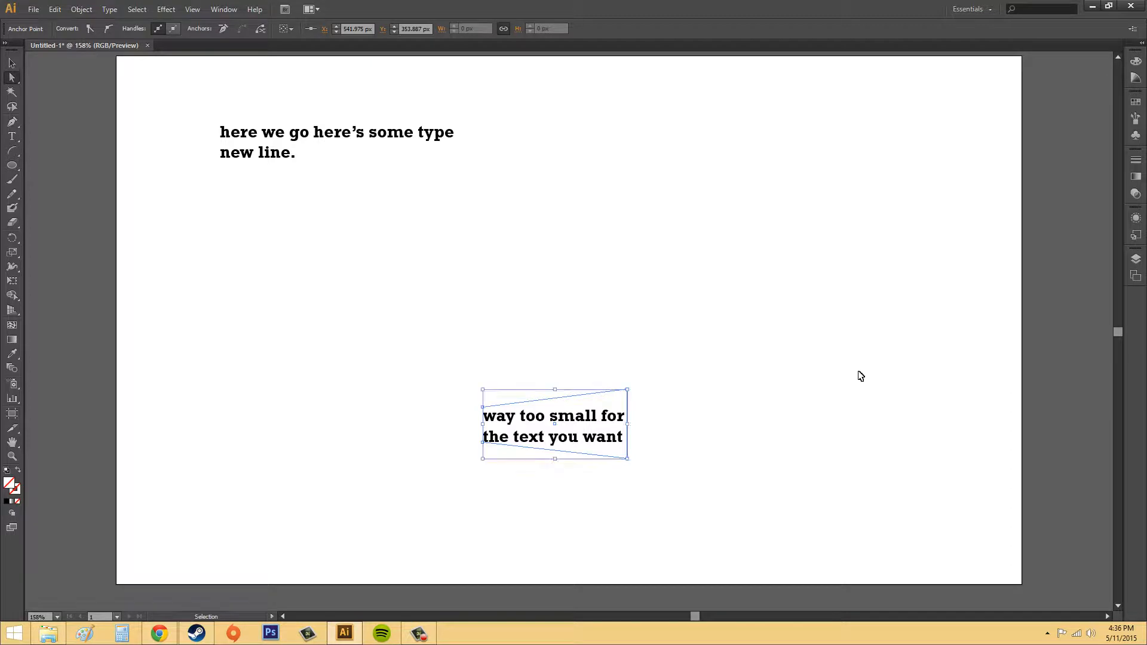
key(ctrl+z)
key(ctrl+z)
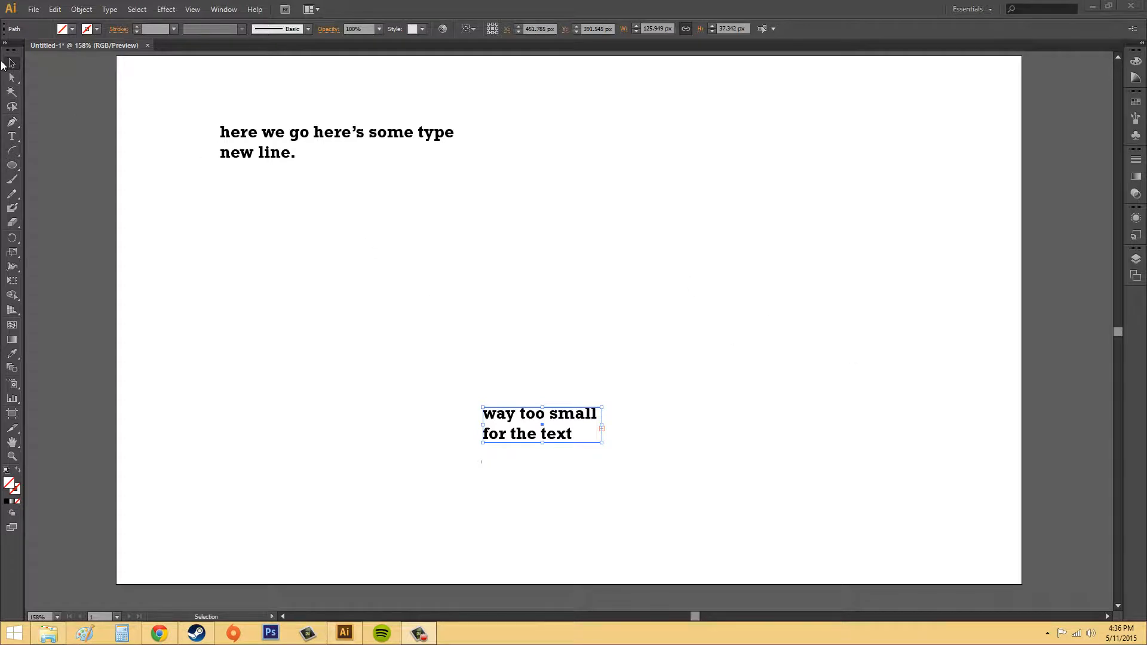
Widen the small text frame to the right with the Selection tool, then deselect it
click(3, 64)
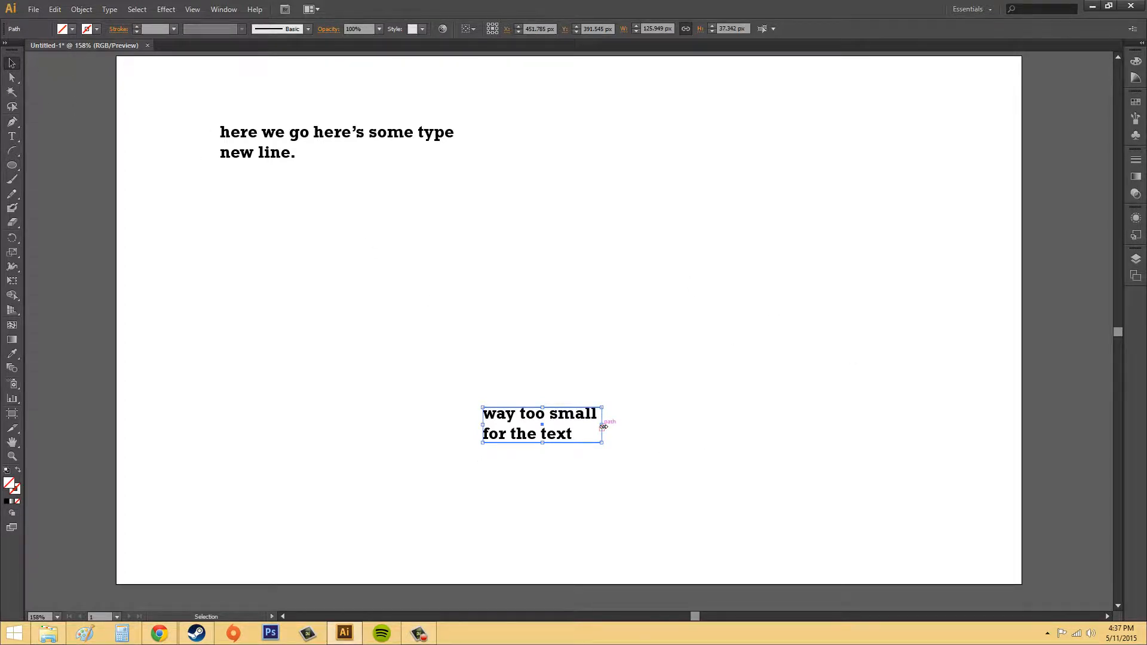
drag(604, 426, 666, 409)
click(872, 390)
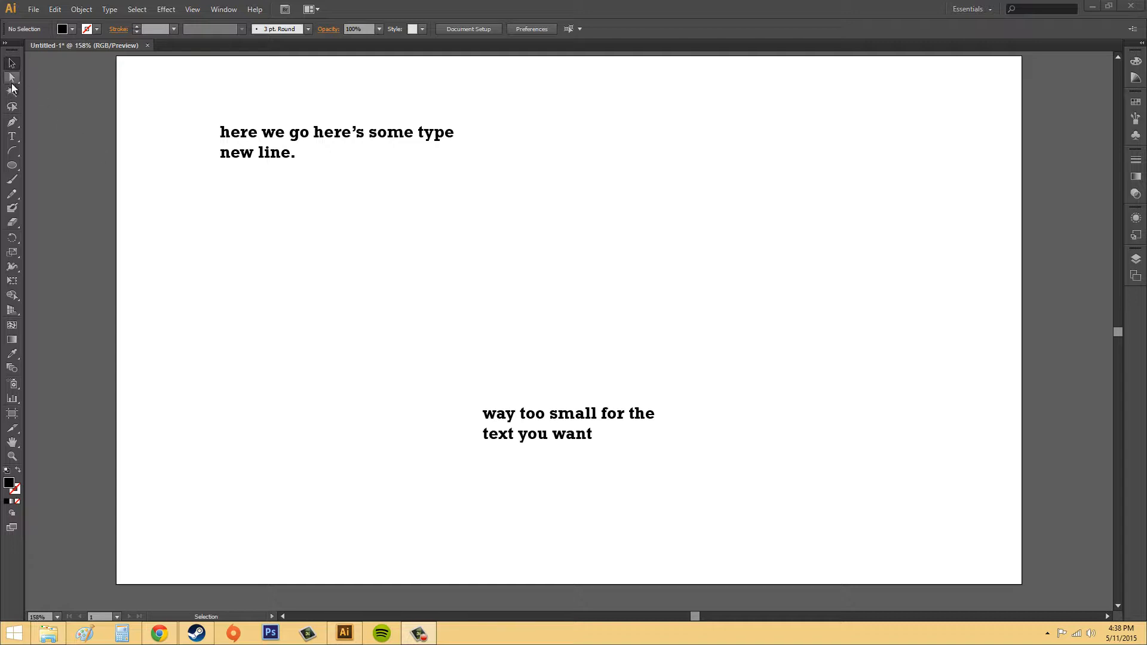
Place type near the artboard's upper right with the Type Tool and enter 'hellooooo nurse!'
click(16, 139)
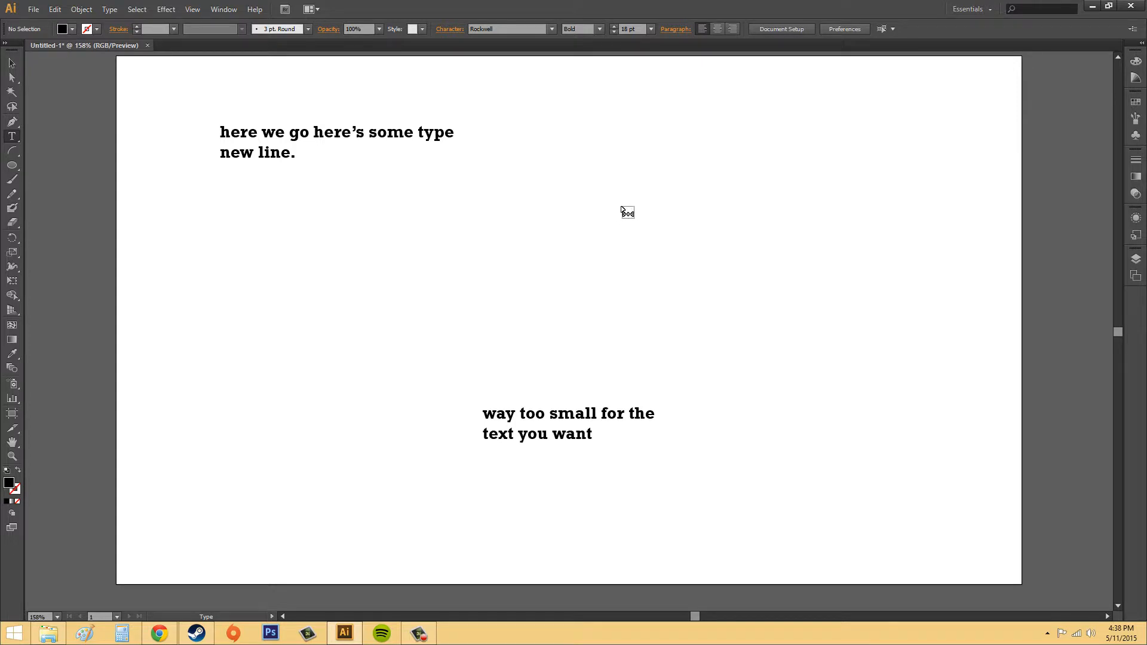
click(730, 142)
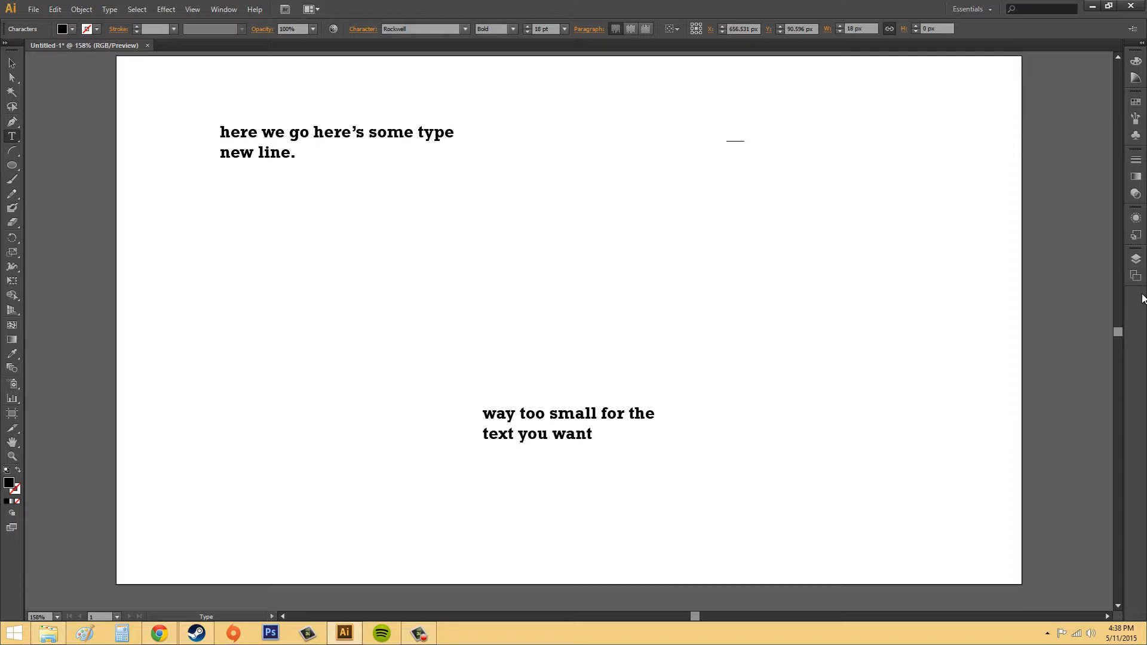
text(hellooooo nu)
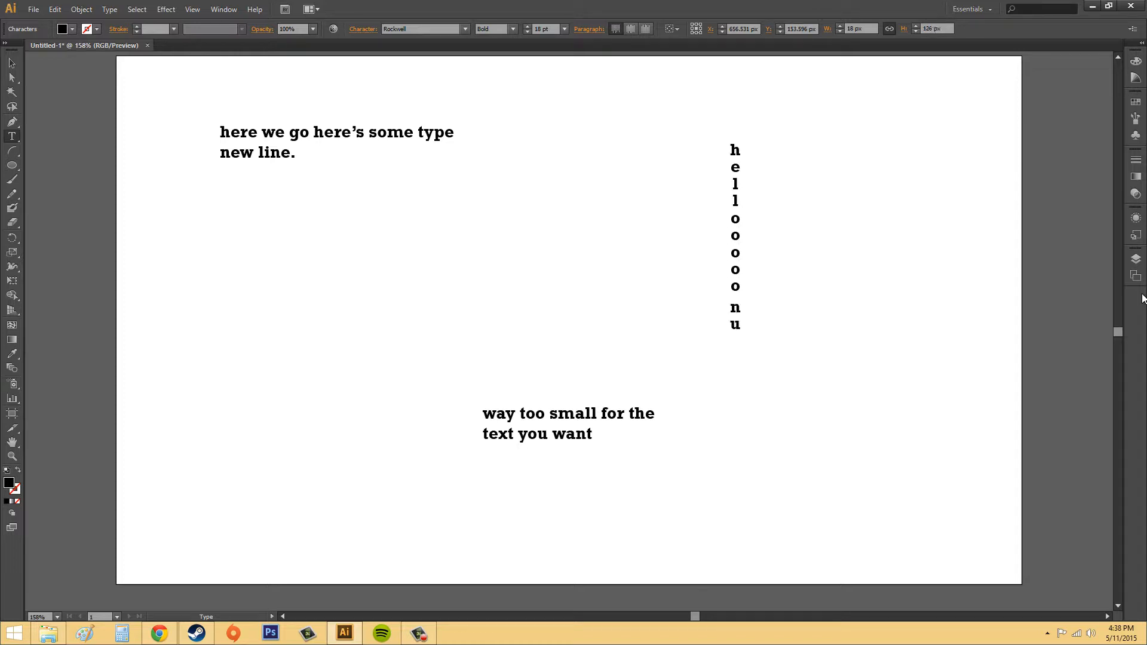
text(rse!)
Switch to the Vertical Type Tool, place type at the artboard's middle left and enter 'horizontal'
click(12, 136)
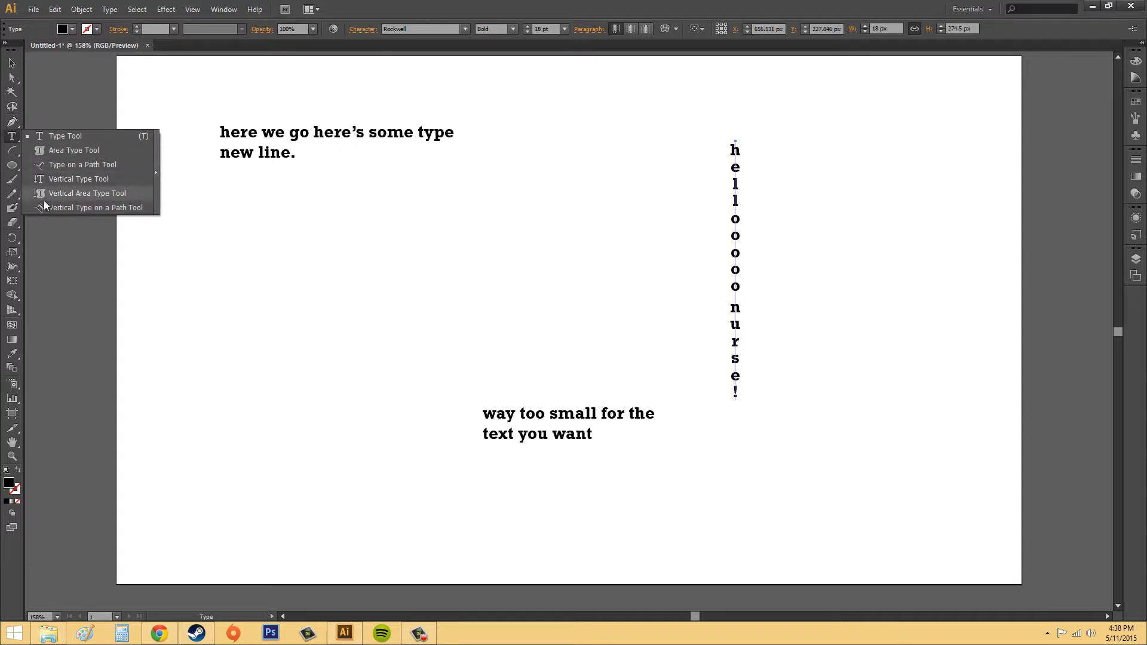
click(75, 180)
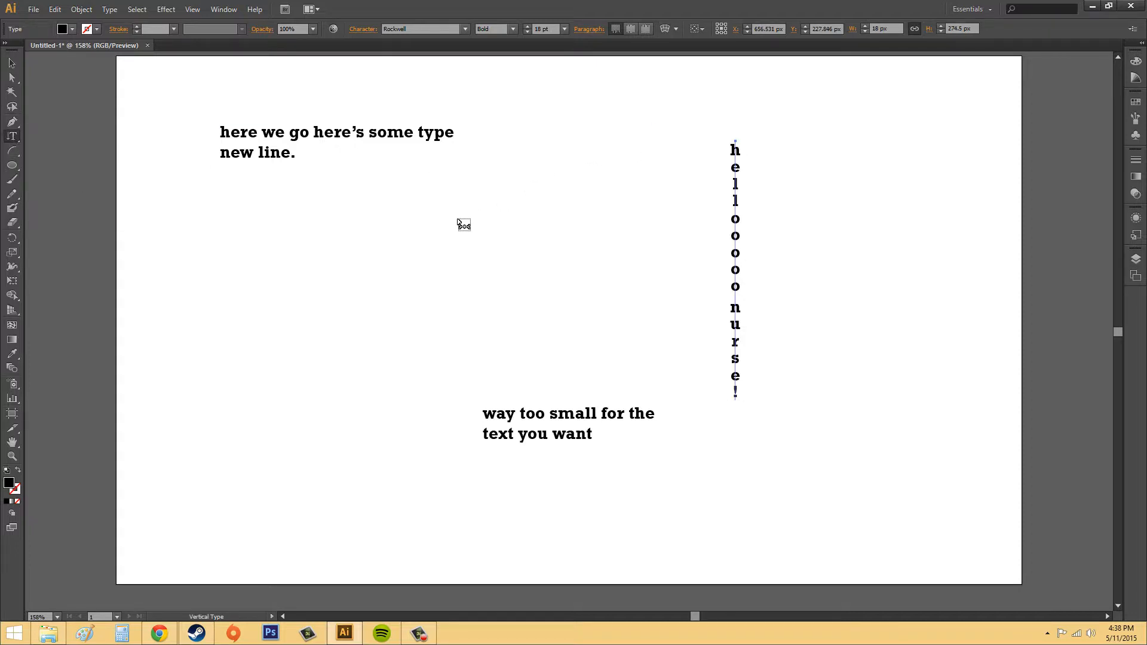
click(296, 269)
text(horizontal)
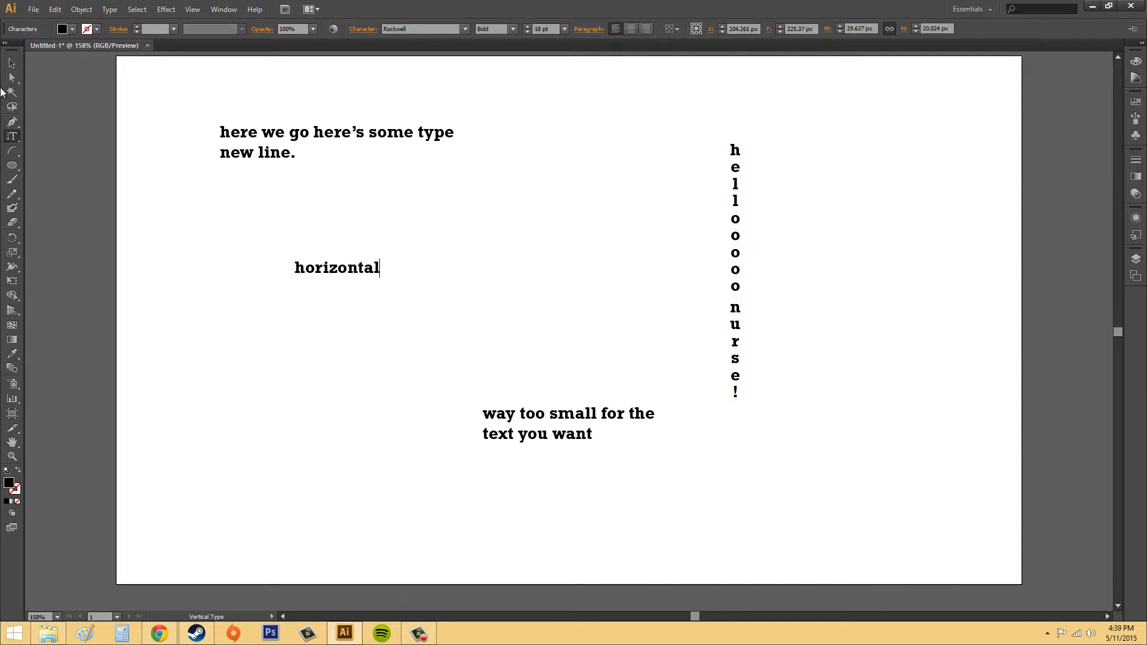
Select all the text objects on the artboard and delete them
click(12, 63)
click(524, 191)
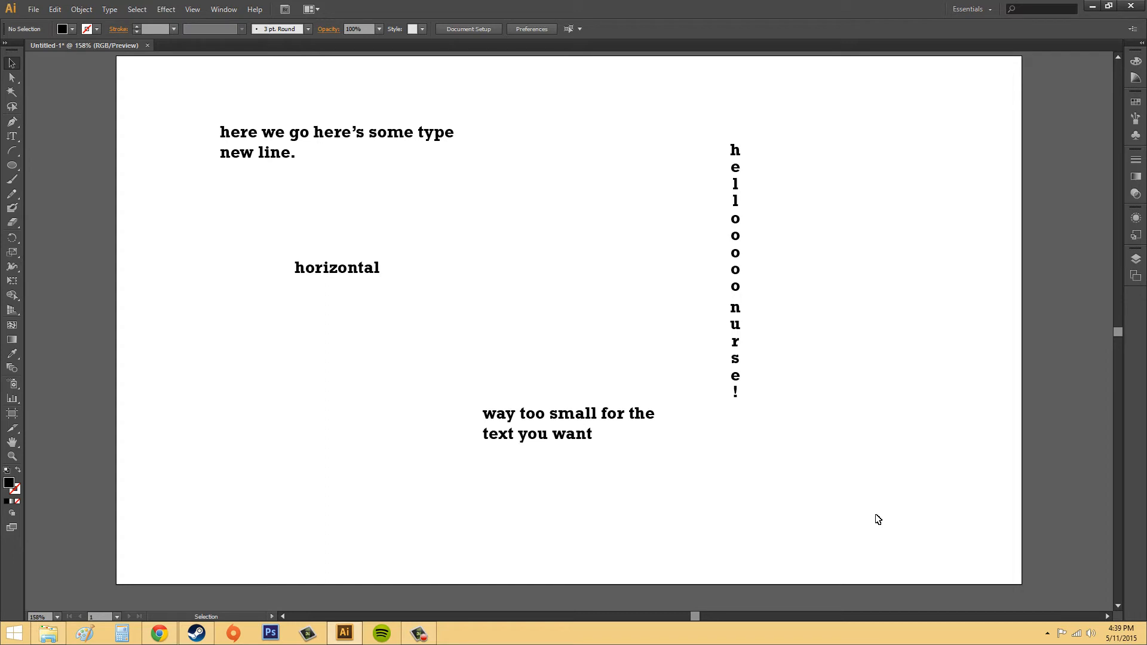
drag(934, 555, 826, 450)
click(833, 117)
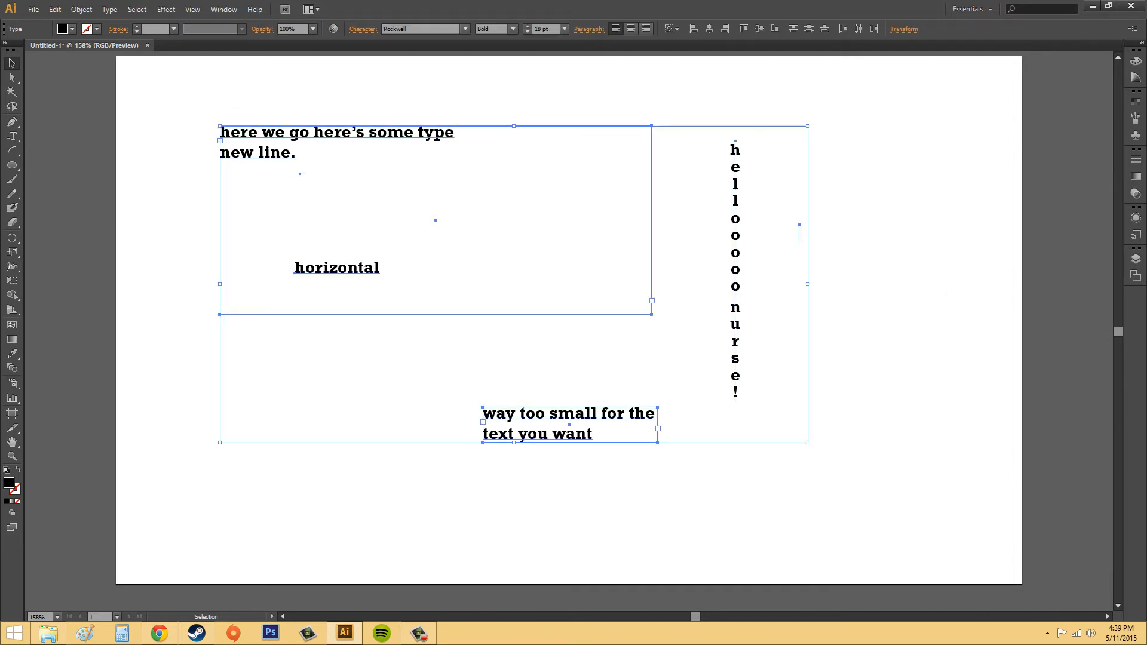
click(868, 271)
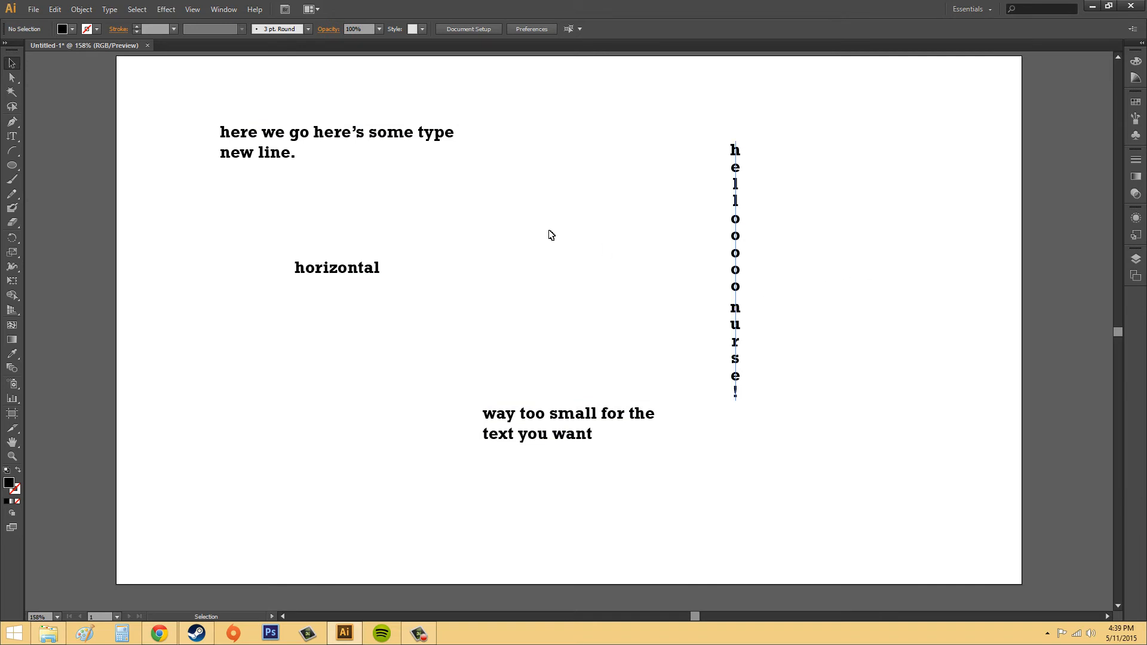
drag(170, 95, 876, 494)
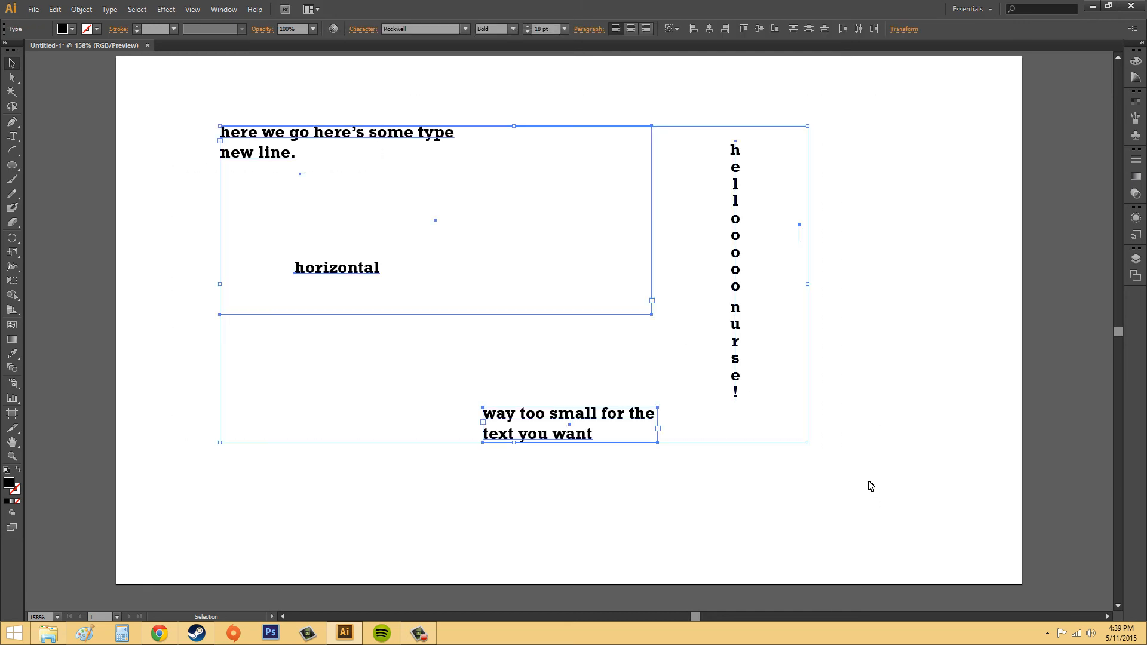
key(Delete)
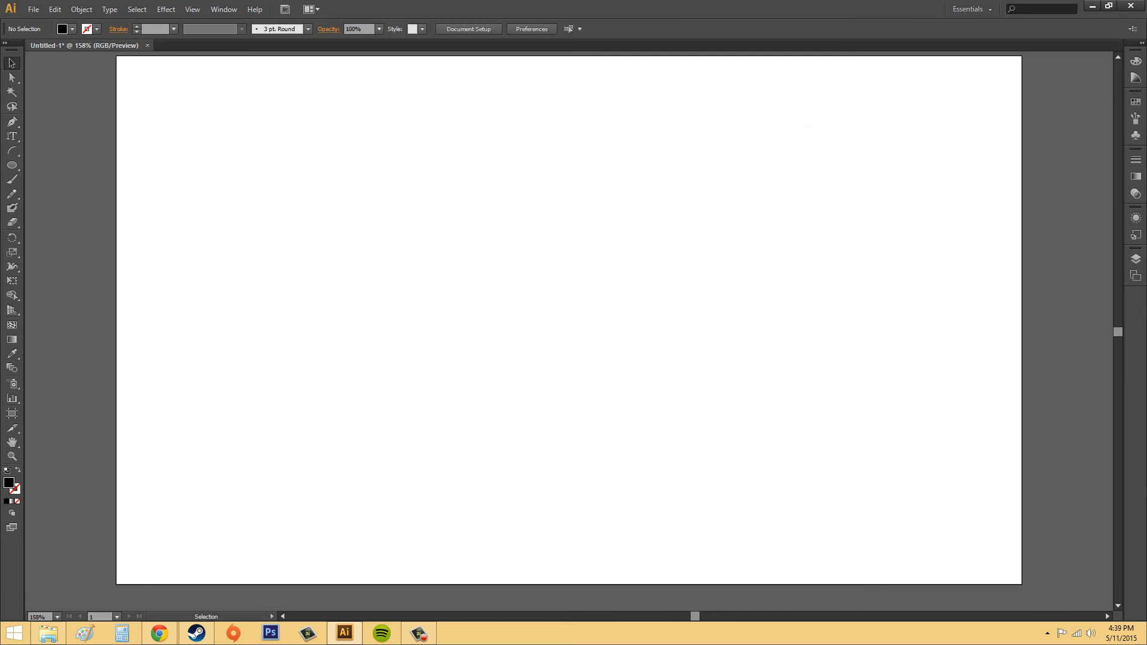